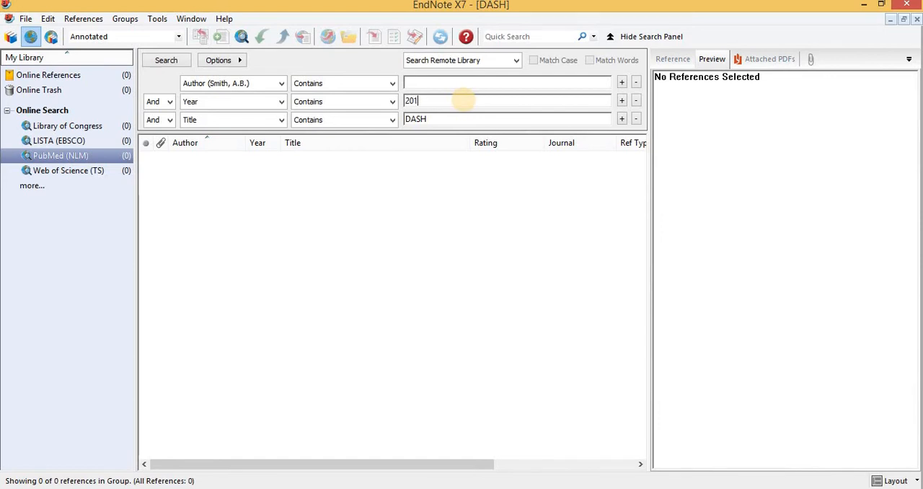
# Search PubMed for references with year 2020 and DASH in the title, retrieving all found records
pyautogui.write('0')
pyautogui.press('Return')
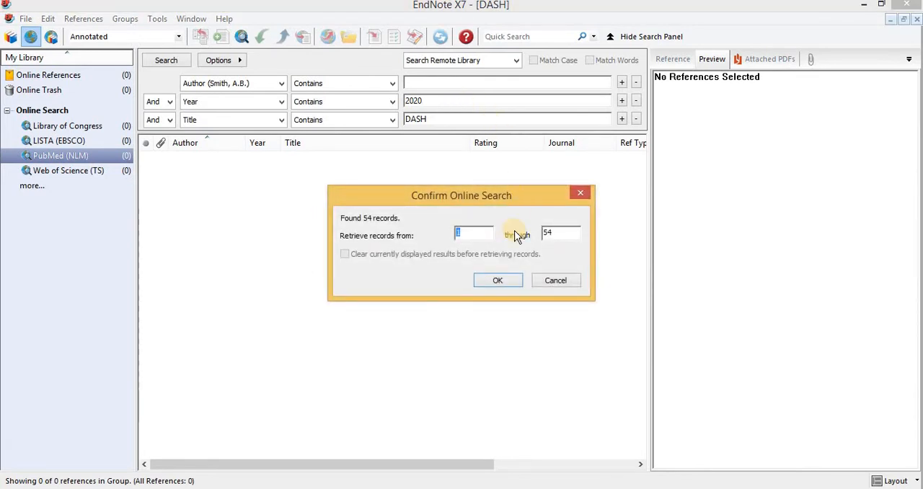
pyautogui.click(502, 282)
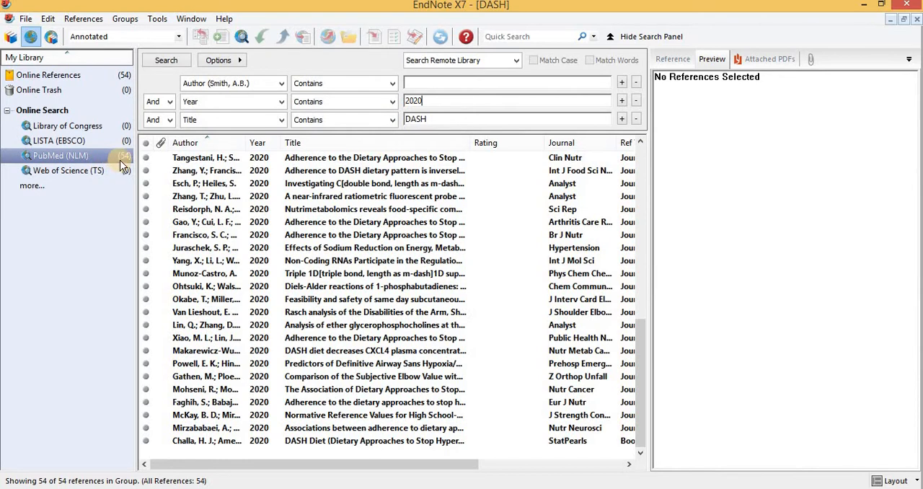
# Copy the Tangestani 2020 reference from the online results into the DASH.enl library
pyautogui.click(274, 163)
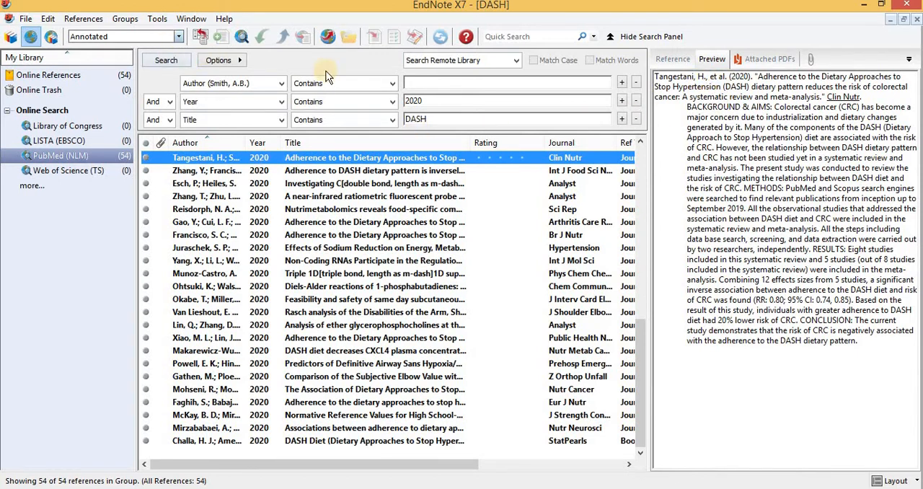
pyautogui.click(747, 106)
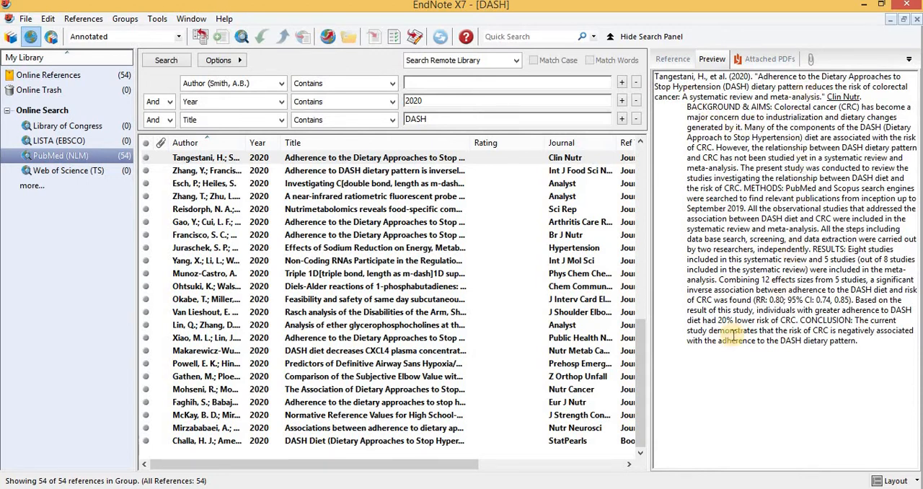
pyautogui.rightClick(427, 160)
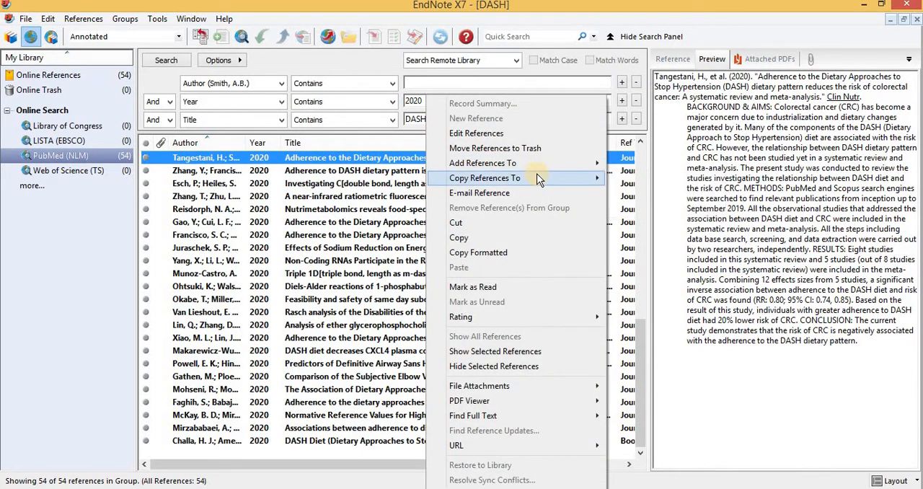
pyautogui.moveTo(541, 178)
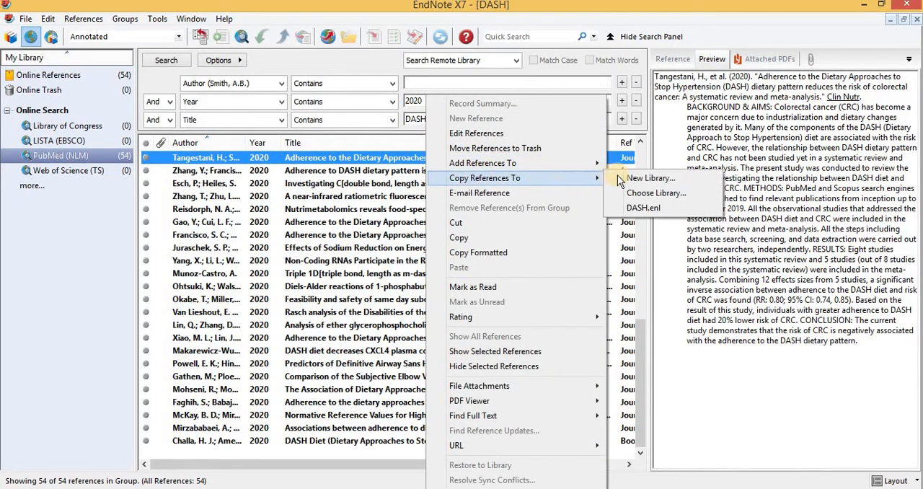
pyautogui.click(640, 207)
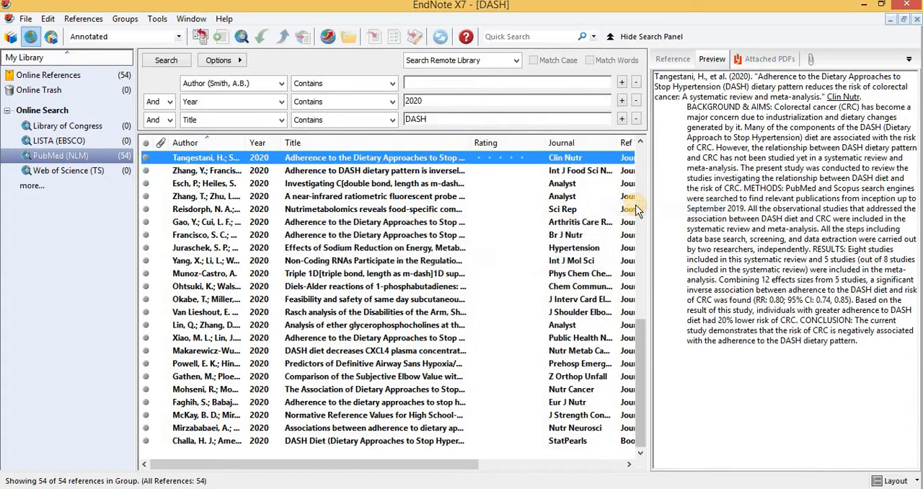
# Switch to the local library and view the Copied References group and its reference
pyautogui.click(10, 36)
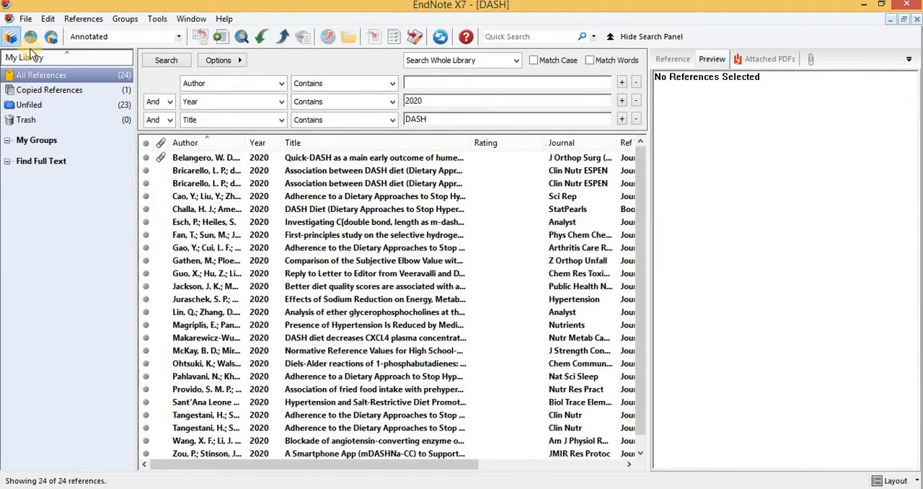
pyautogui.click(58, 95)
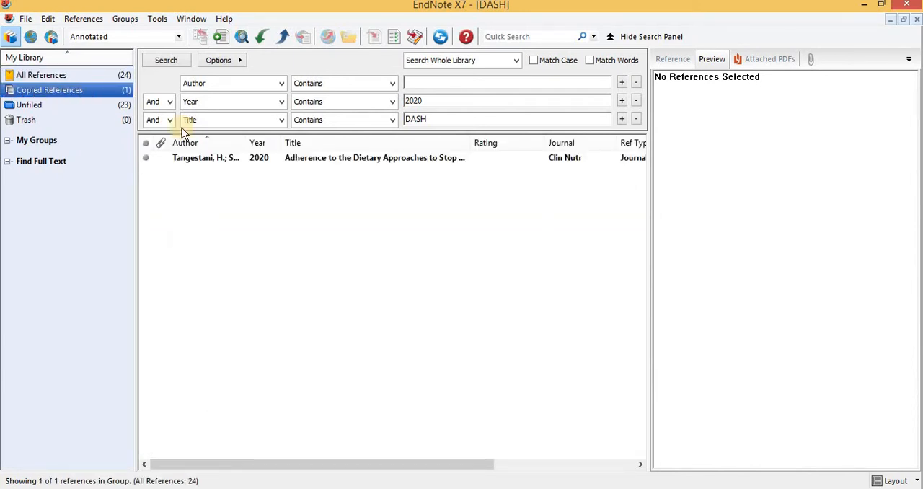
pyautogui.click(225, 159)
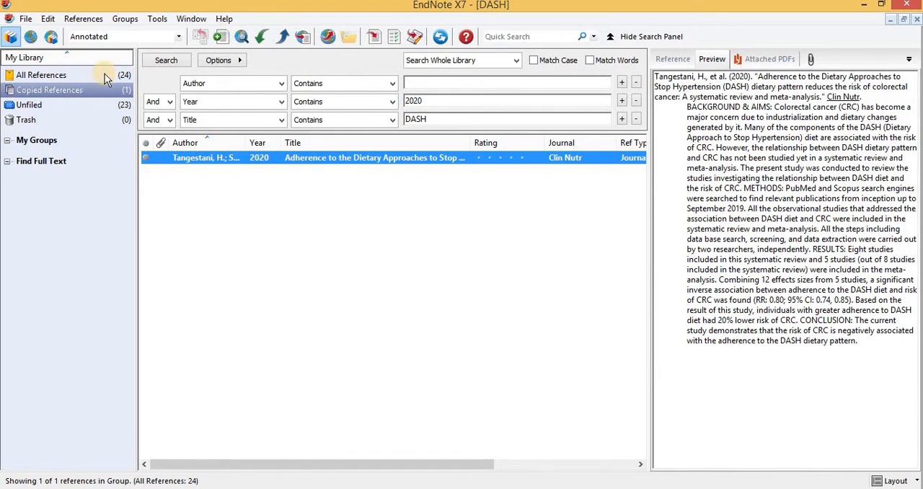
# Return to the PubMed online results and multi-select several relevant DASH references in the list
pyautogui.click(30, 37)
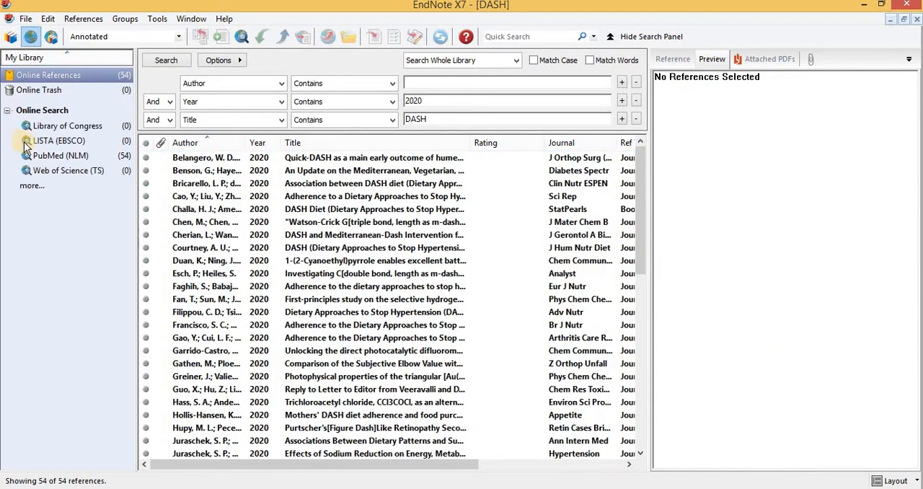
pyautogui.click(39, 156)
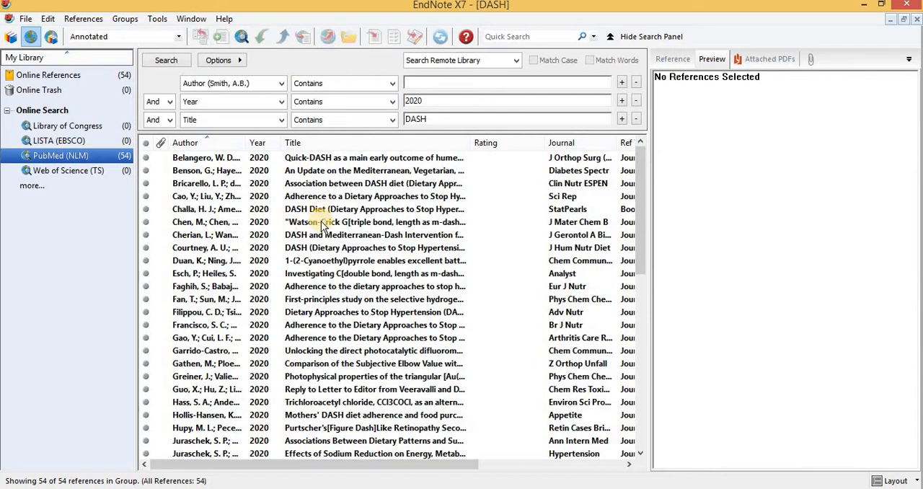
pyautogui.click(310, 299)
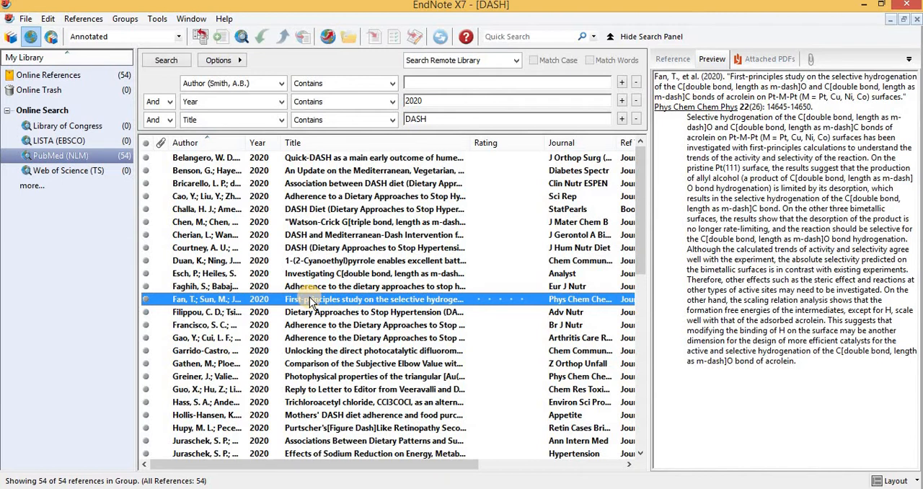
pyautogui.keyDown('ctrl'); pyautogui.click(307, 340); pyautogui.keyUp('ctrl')
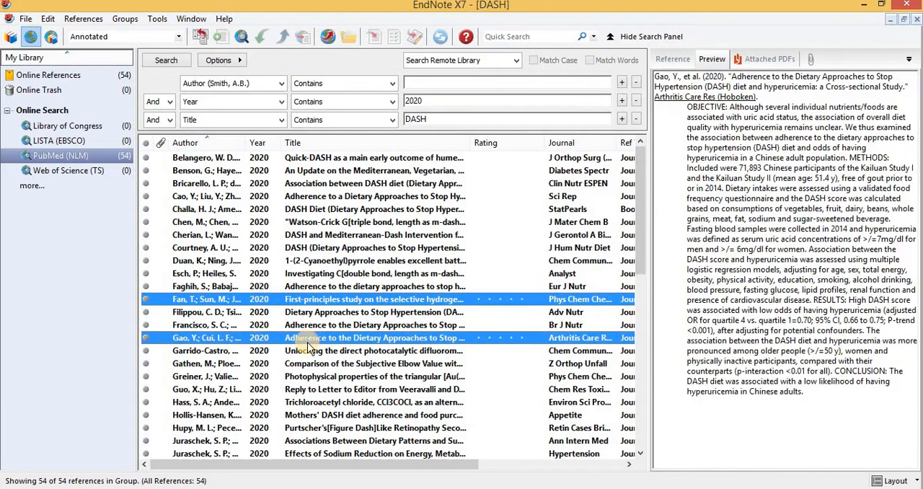
pyautogui.keyDown('ctrl'); pyautogui.click(331, 236); pyautogui.keyUp('ctrl')
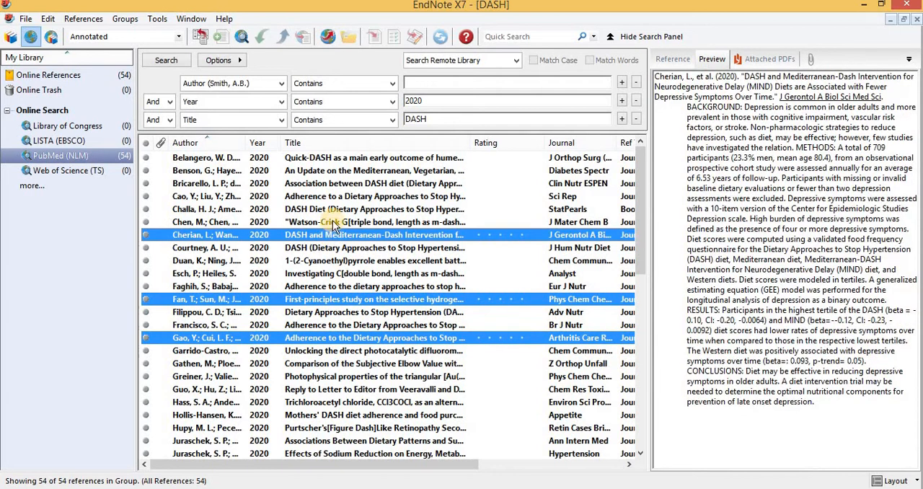
pyautogui.keyDown('ctrl'); pyautogui.click(334, 211); pyautogui.keyUp('ctrl')
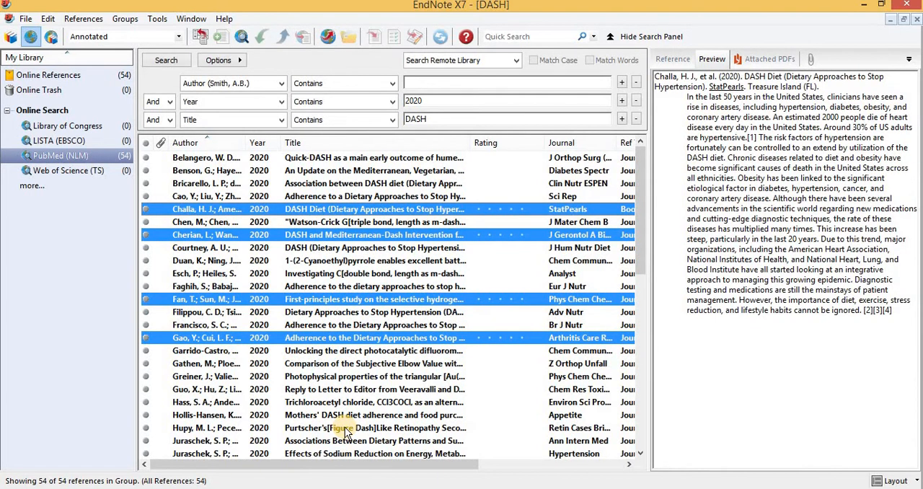
pyautogui.keyDown('ctrl'); pyautogui.click(345, 426); pyautogui.keyUp('ctrl')
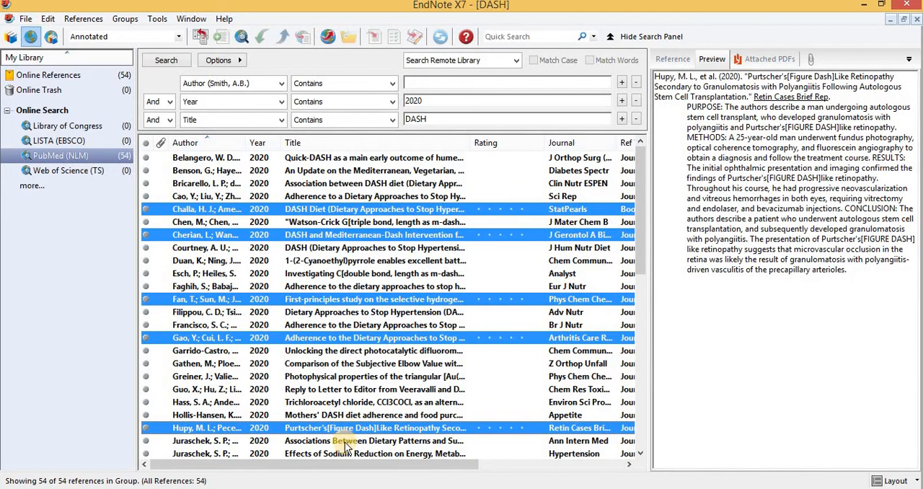
pyautogui.keyDown('ctrl'); pyautogui.click(345, 442); pyautogui.keyUp('ctrl')
# Add more references near the end of the list to the selection and copy all selected references to DASH.enl
pyautogui.hotkey('ctrl', 'End')
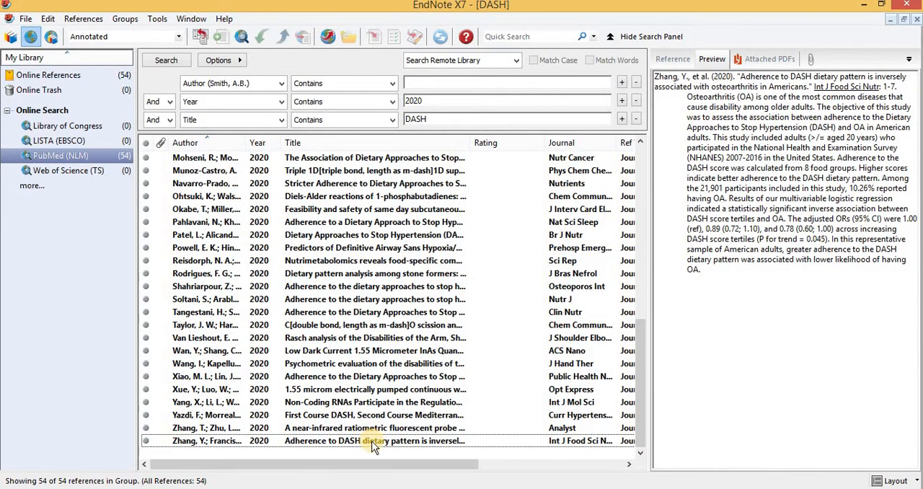
pyautogui.keyDown('ctrl'); pyautogui.click(373, 441); pyautogui.keyUp('ctrl')
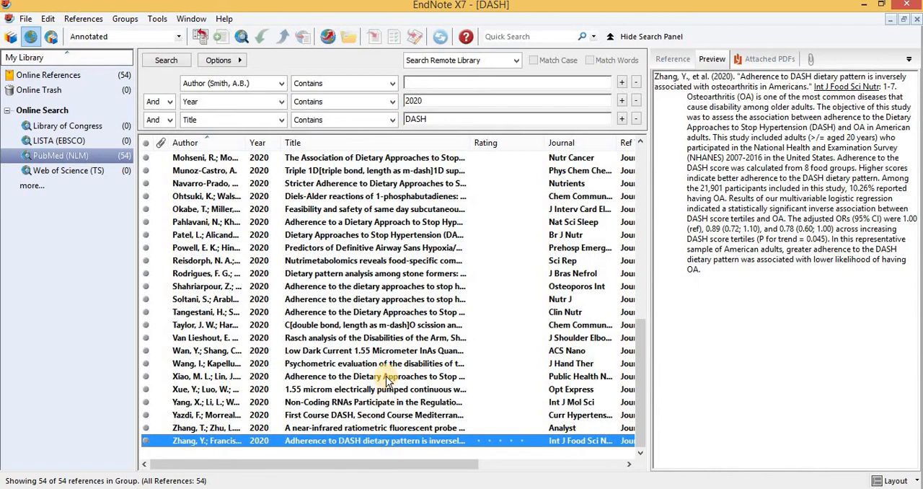
pyautogui.keyDown('ctrl'); pyautogui.click(387, 377); pyautogui.keyUp('ctrl')
pyautogui.keyDown('ctrl'); pyautogui.click(397, 318); pyautogui.keyUp('ctrl')
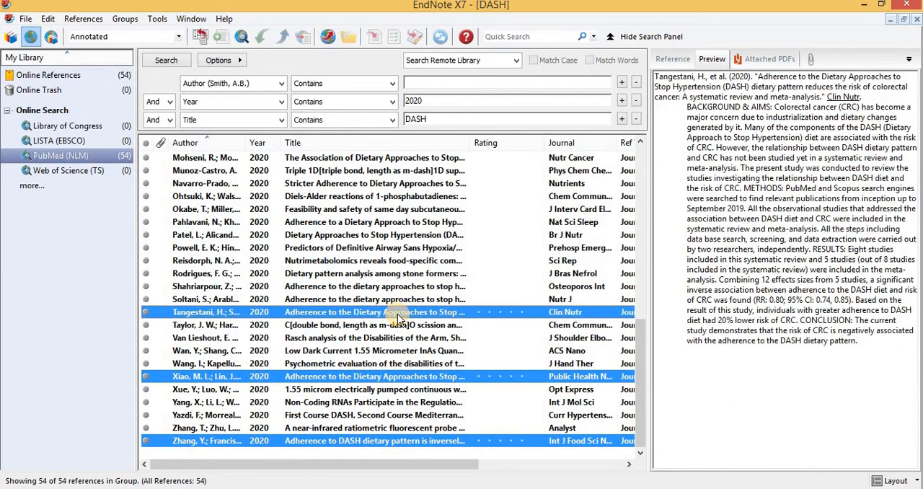
pyautogui.keyDown('ctrl'); pyautogui.click(408, 275); pyautogui.keyUp('ctrl')
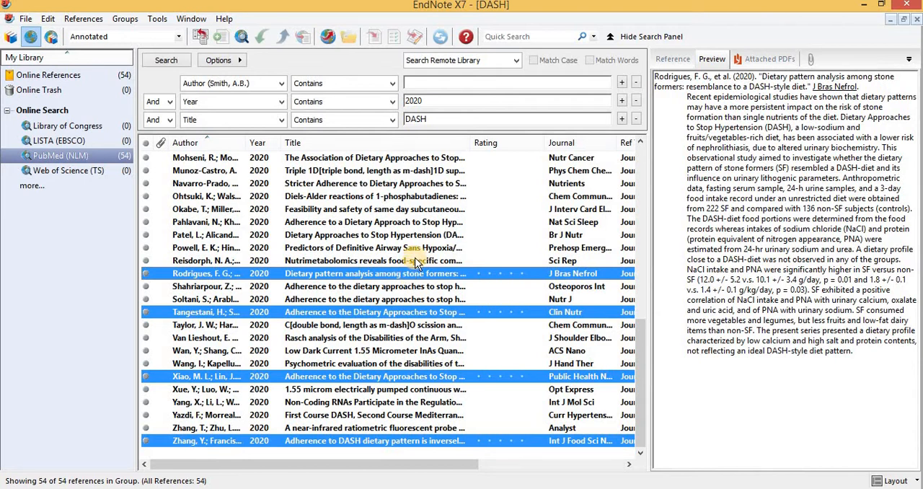
pyautogui.keyDown('ctrl'); pyautogui.click(416, 262); pyautogui.keyUp('ctrl')
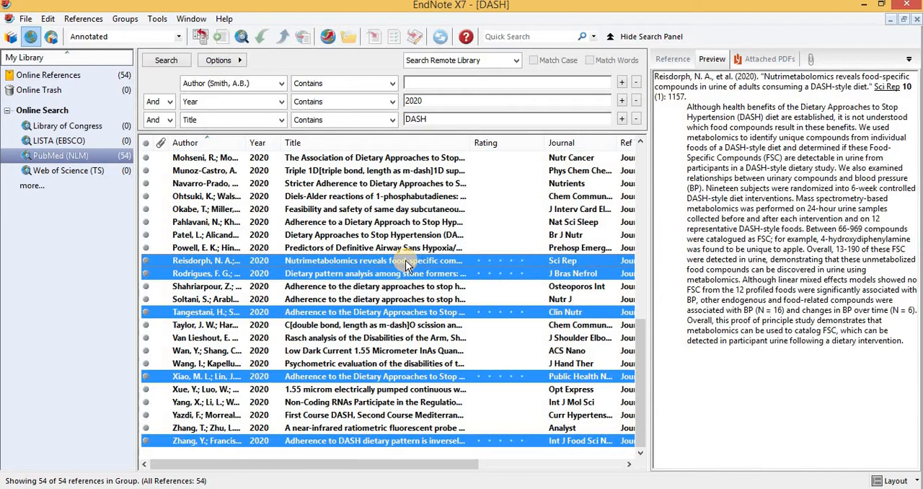
pyautogui.rightClick(408, 264)
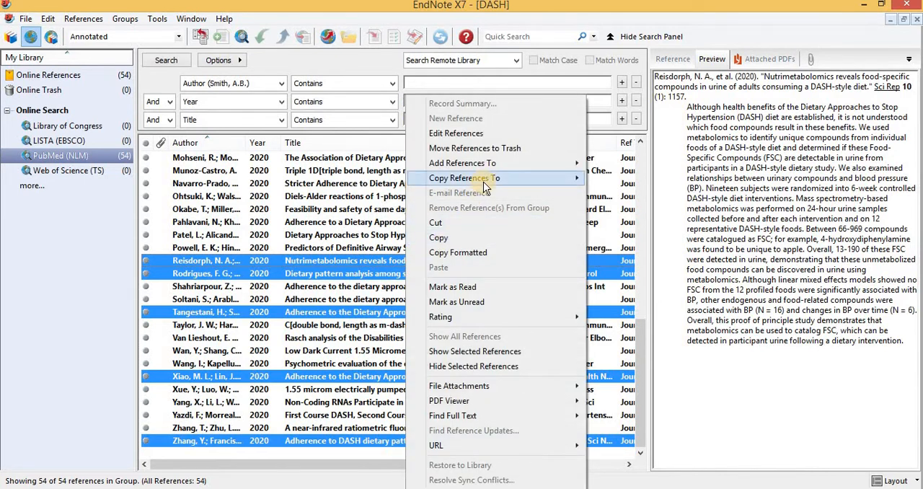
pyautogui.moveTo(483, 179)
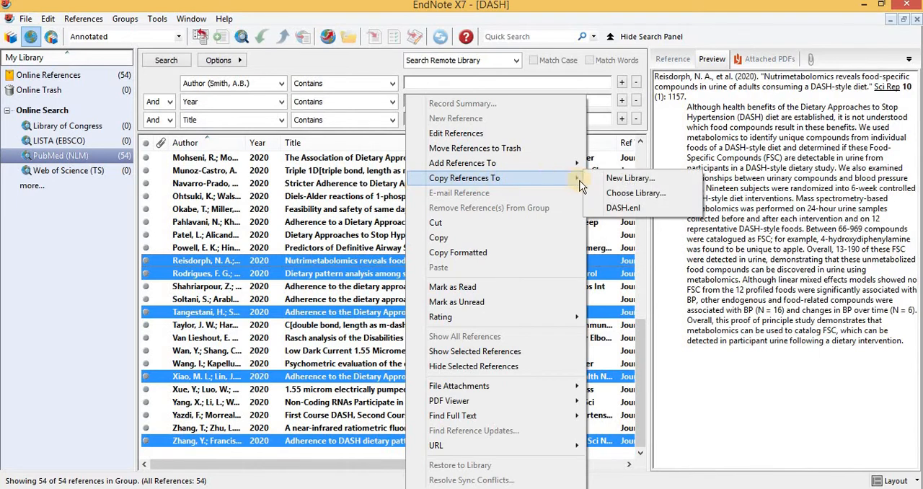
pyautogui.click(618, 207)
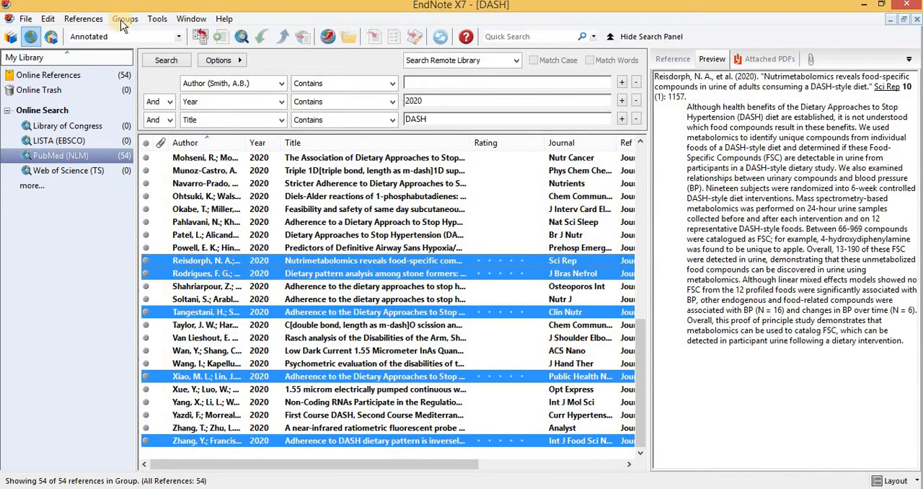
# Switch to the local library and review the Copied References group and All References
pyautogui.click(11, 37)
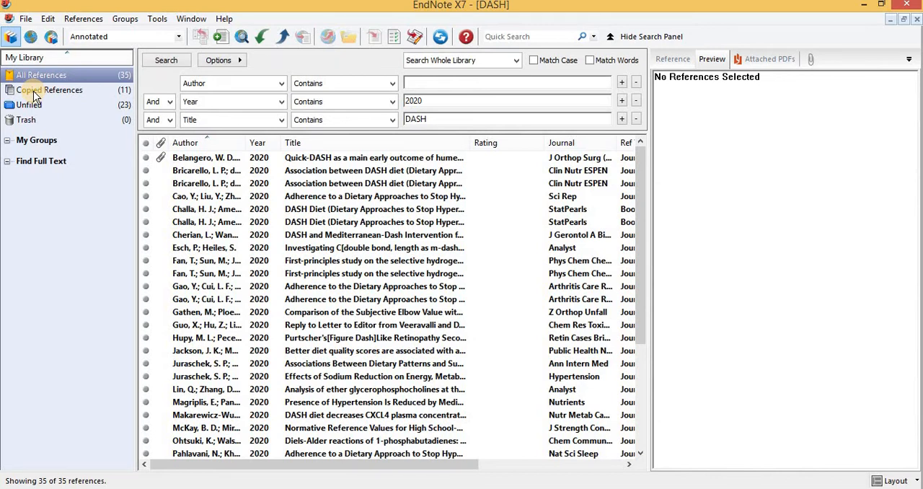
pyautogui.click(124, 92)
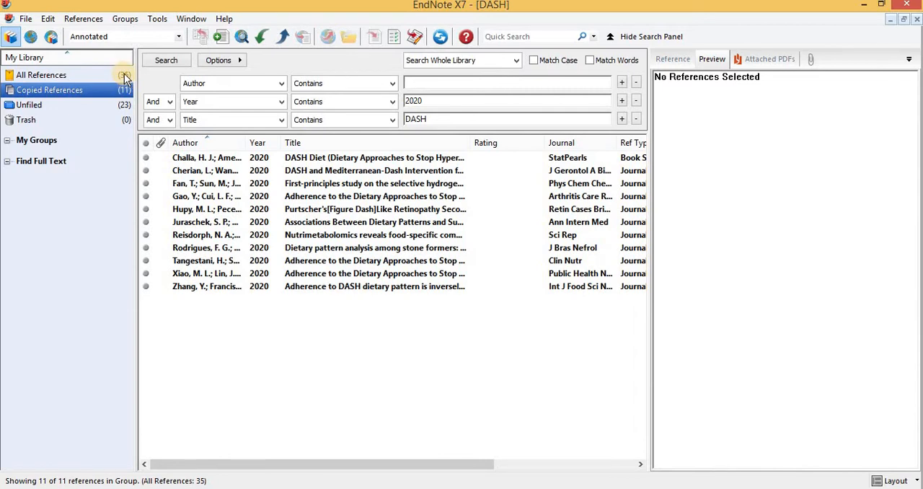
pyautogui.click(124, 76)
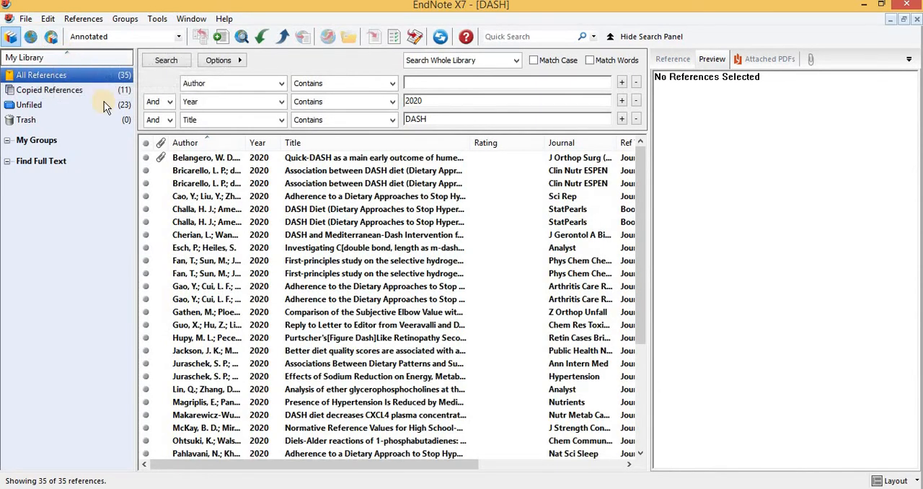
# Search PubMed again for DASH-titled references from 2016:2020, retrieving all records, and preview the last result
pyautogui.click(31, 36)
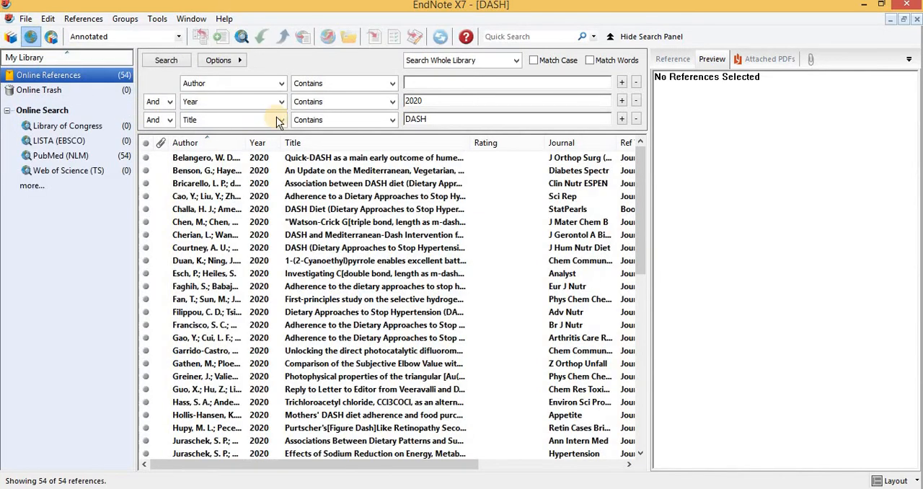
pyautogui.click(61, 157)
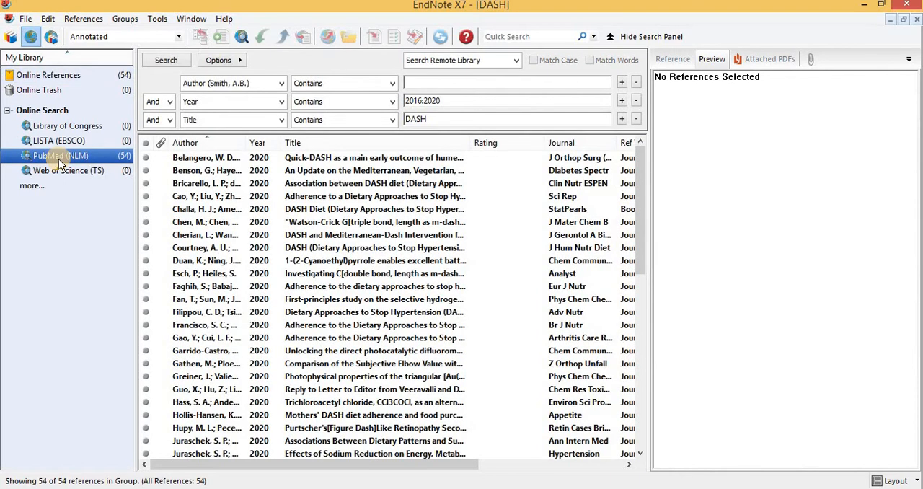
pyautogui.click(454, 116)
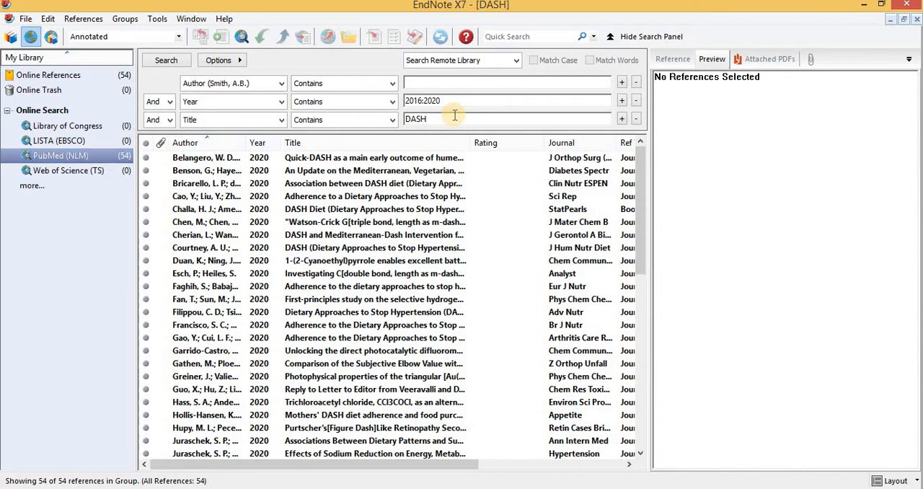
pyautogui.press('Return')
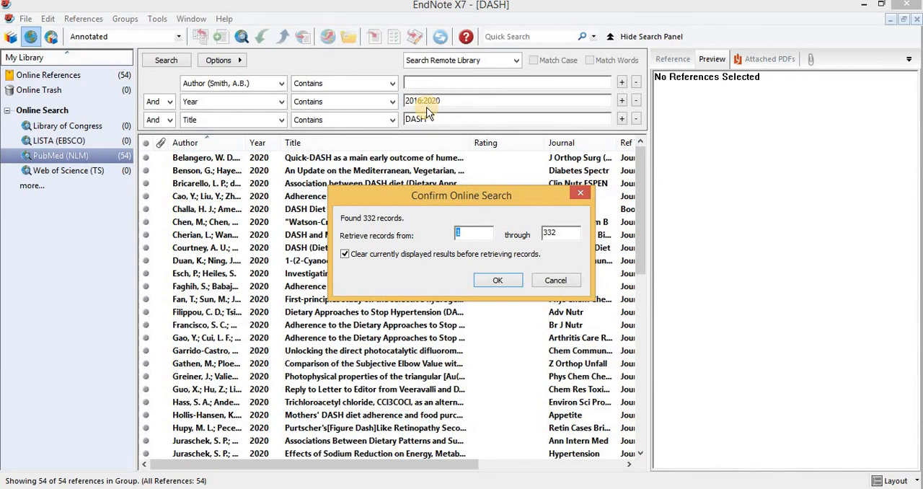
pyautogui.click(512, 283)
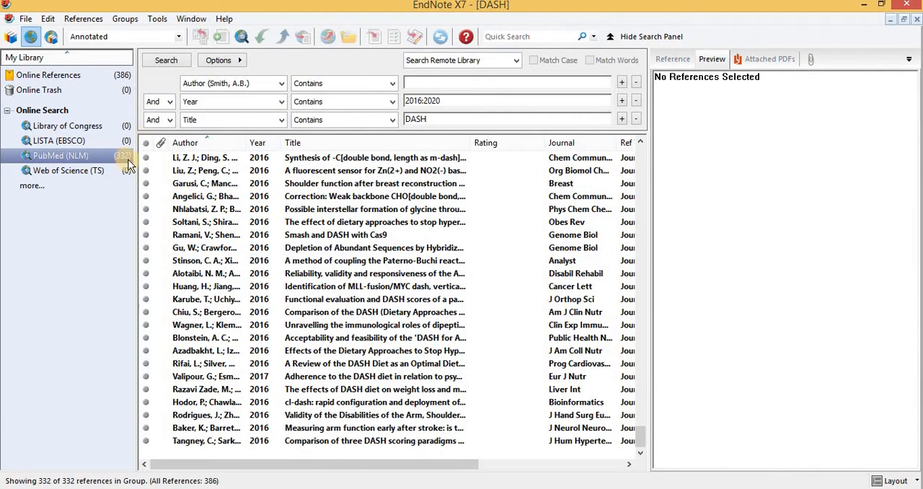
pyautogui.click(436, 121)
pyautogui.click(263, 441)
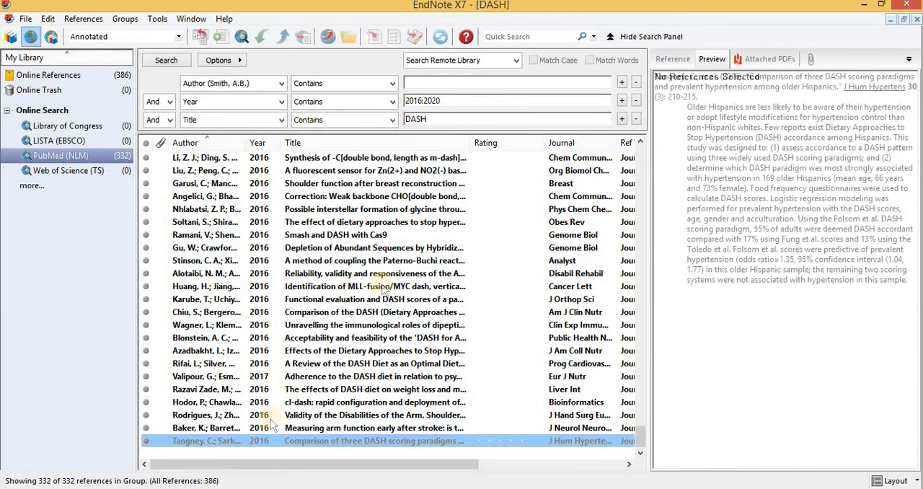
# Move up through the PubMed results list to its top, previewing each reference
pyautogui.press('Up')
pyautogui.press('Up')
pyautogui.press('Up')
pyautogui.press('Up')
pyautogui.press('Up')
pyautogui.press('Up')
pyautogui.press('Up')
pyautogui.press('Up')
pyautogui.press('Up')
pyautogui.press('Up')
pyautogui.press('Up')
pyautogui.press('Up')
pyautogui.press('Up')
pyautogui.press('Up')
pyautogui.press('Up')
pyautogui.press('Up')
pyautogui.press('Up')
pyautogui.press('Up')
pyautogui.press('Up')
pyautogui.press('Up')
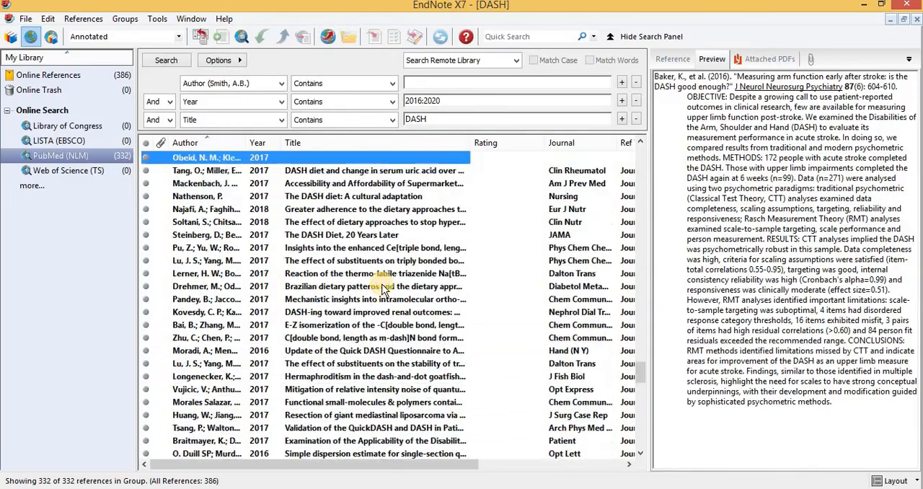
pyautogui.press('Up')
pyautogui.press('Up')
pyautogui.press('Up')
pyautogui.press('Up')
pyautogui.press('Up')
pyautogui.press('Up')
pyautogui.press('Up')
pyautogui.press('Up')
pyautogui.press('Up')
pyautogui.press('Up')
pyautogui.press('Up')
pyautogui.press('Up')
pyautogui.press('Up')
pyautogui.press('Up')
pyautogui.press('Up')
pyautogui.press('Up')
pyautogui.press('Up')
pyautogui.press('Up')
pyautogui.press('Up')
pyautogui.press('Up')
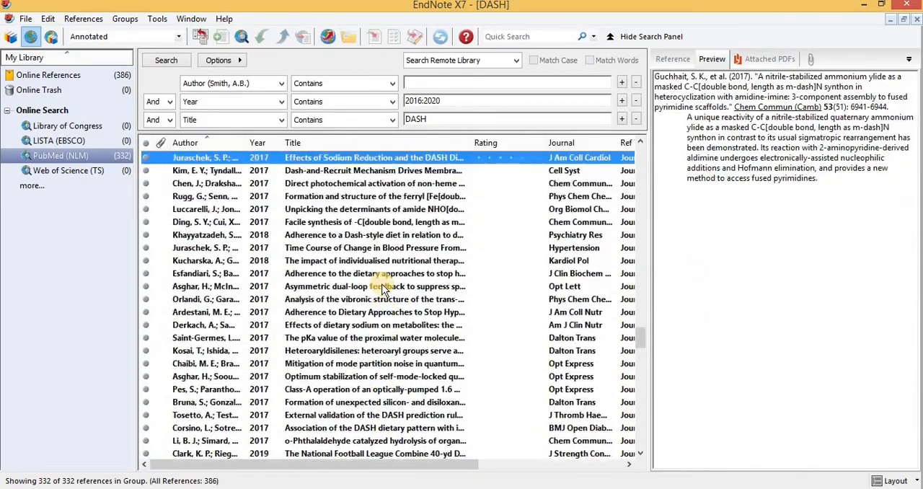
pyautogui.press('Up')
pyautogui.press('Up')
pyautogui.press('Up')
pyautogui.press('Up')
pyautogui.press('Up')
pyautogui.press('Up')
pyautogui.press('Up')
pyautogui.press('Up')
pyautogui.press('Up')
pyautogui.press('Up')
pyautogui.press('Up')
pyautogui.press('Up')
pyautogui.press('Up')
pyautogui.press('Up')
pyautogui.press('Up')
pyautogui.press('Up')
pyautogui.press('Up')
pyautogui.press('Up')
pyautogui.press('Up')
pyautogui.press('Up')
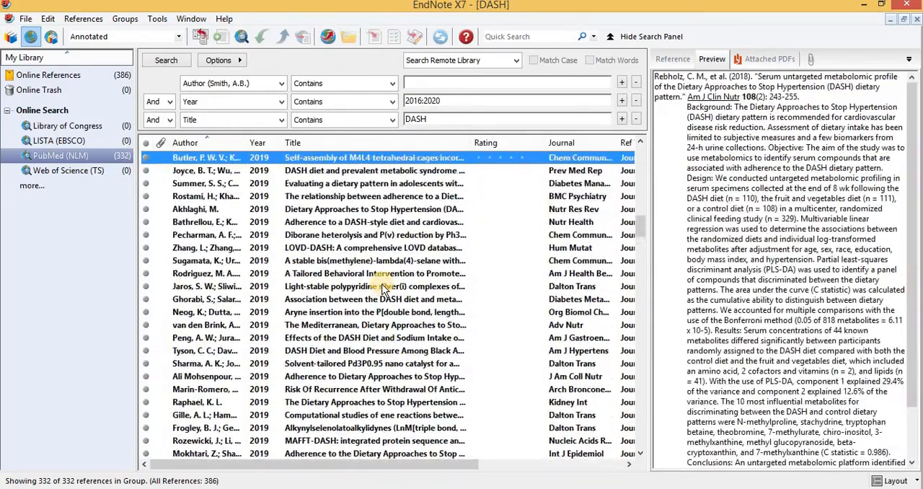
pyautogui.press('Up')
pyautogui.press('Up')
pyautogui.press('Up')
pyautogui.press('Up')
pyautogui.press('Up')
pyautogui.press('Up')
pyautogui.press('Up')
pyautogui.press('Up')
pyautogui.press('Up')
pyautogui.press('Up')
pyautogui.press('Up')
pyautogui.press('Up')
pyautogui.press('Up')
pyautogui.press('Up')
pyautogui.press('Up')
pyautogui.press('Up')
pyautogui.press('Up')
pyautogui.press('Up')
pyautogui.press('Up')
pyautogui.press('Up')
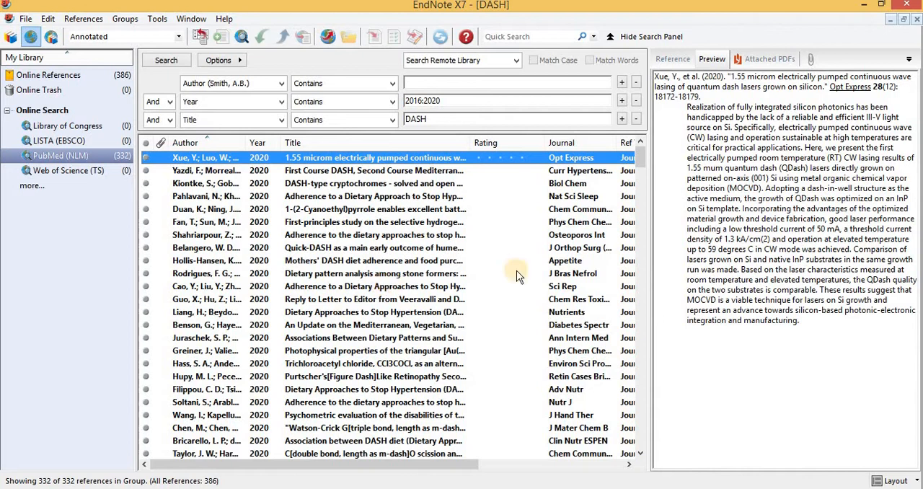
# Multi-select the 2019 references on a lipidomic workflow, real-time DASH streaming and a calorie-restricted DASH diet
pyautogui.click(640, 454)
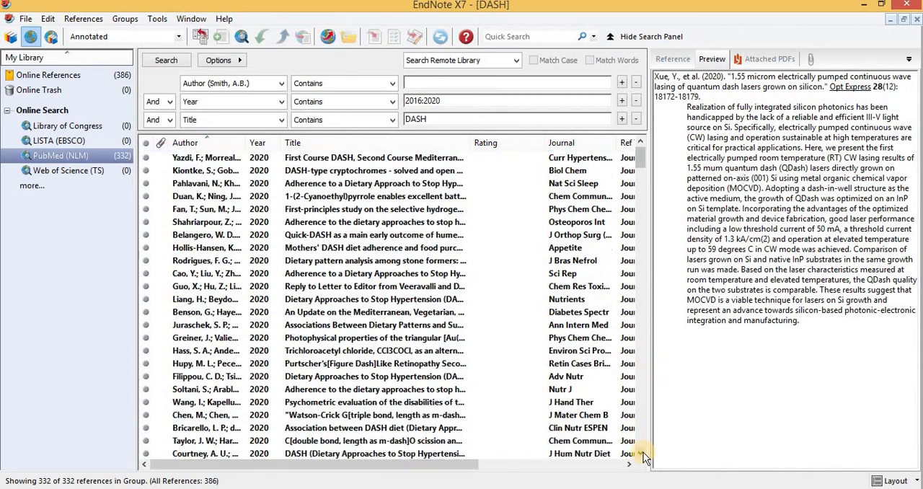
pyautogui.click(641, 454)
pyautogui.click(640, 454)
pyautogui.click(640, 455)
pyautogui.click(641, 454)
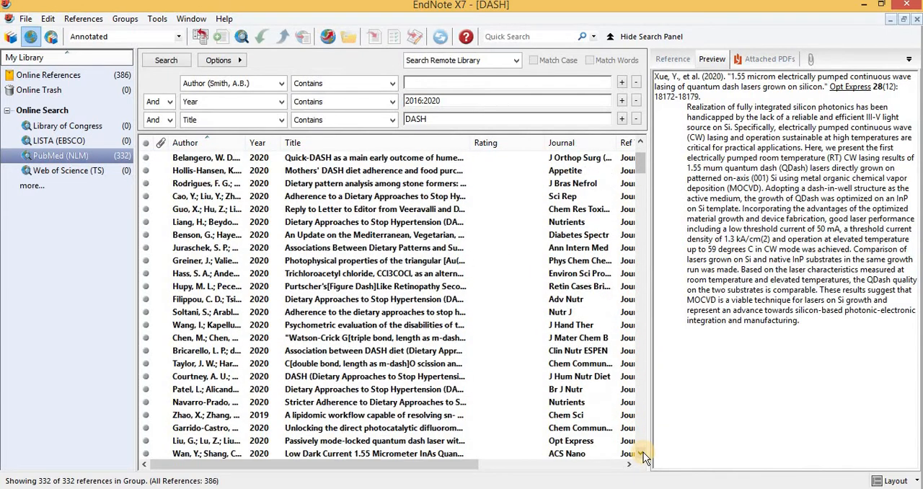
pyautogui.click(640, 454)
pyautogui.click(640, 454)
pyautogui.click(641, 454)
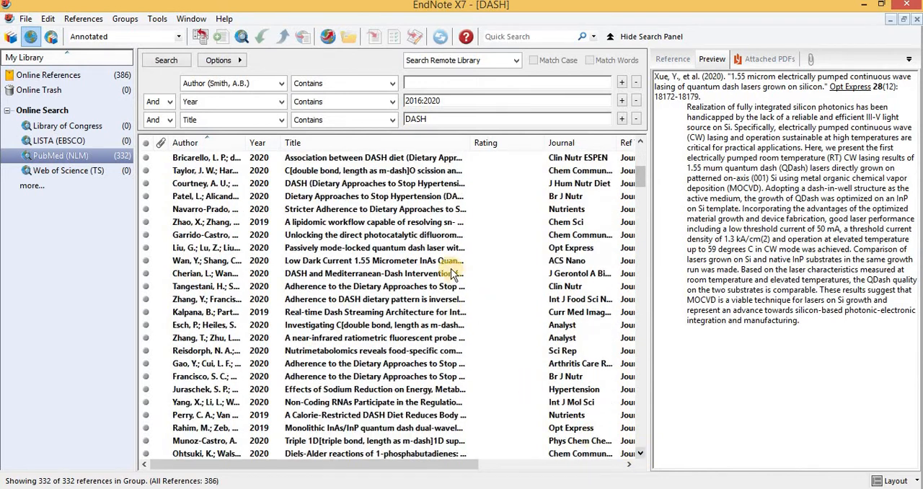
pyautogui.click(331, 219)
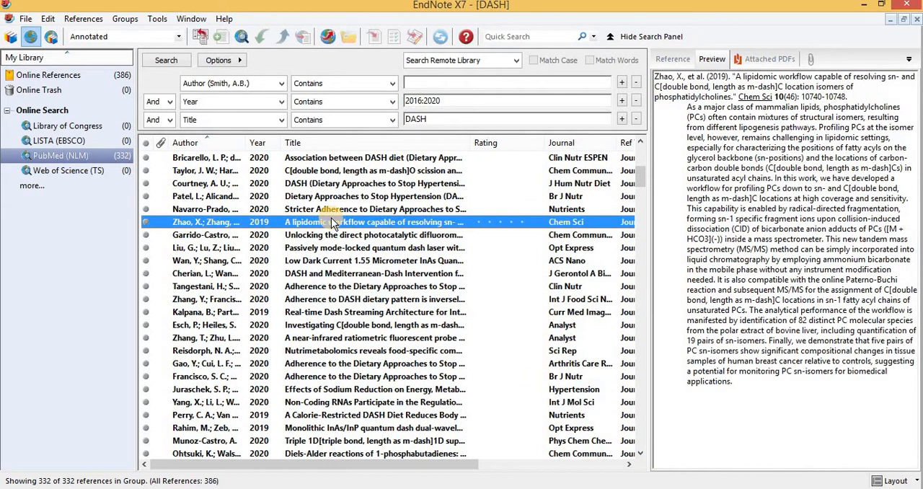
pyautogui.keyDown('ctrl'); pyautogui.click(336, 312); pyautogui.keyUp('ctrl')
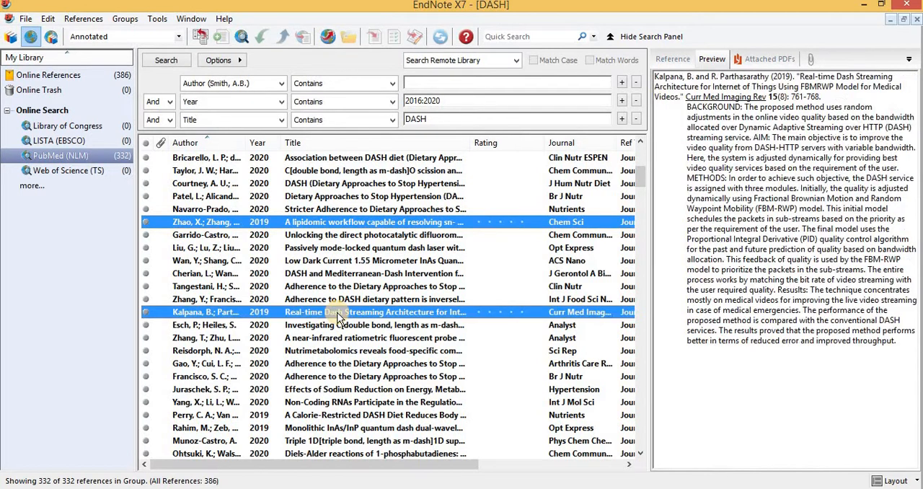
pyautogui.keyDown('ctrl'); pyautogui.click(323, 416); pyautogui.keyUp('ctrl')
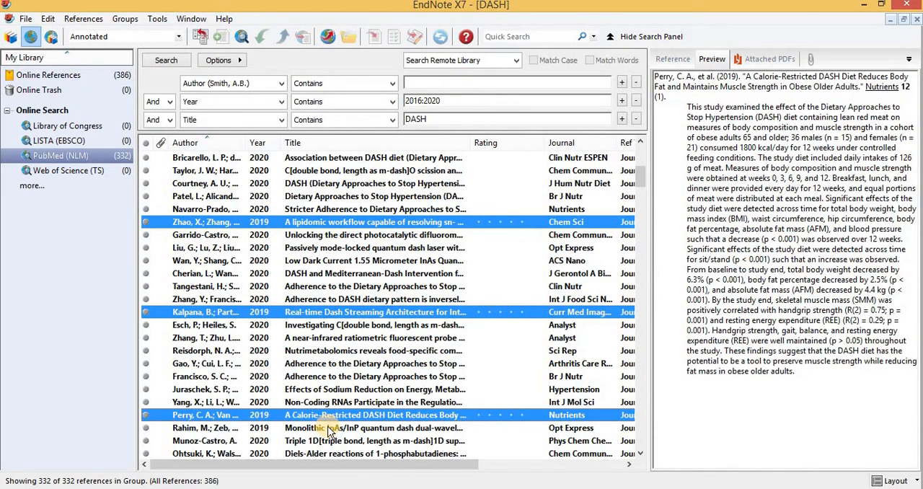
# Add the 2019 references on DASH and obesity phenotypes and DASH in schizophrenic patients to the selection
pyautogui.click(640, 453)
pyautogui.click(641, 454)
pyautogui.click(641, 454)
pyautogui.click(641, 454)
pyautogui.click(641, 454)
pyautogui.click(641, 455)
pyautogui.click(641, 454)
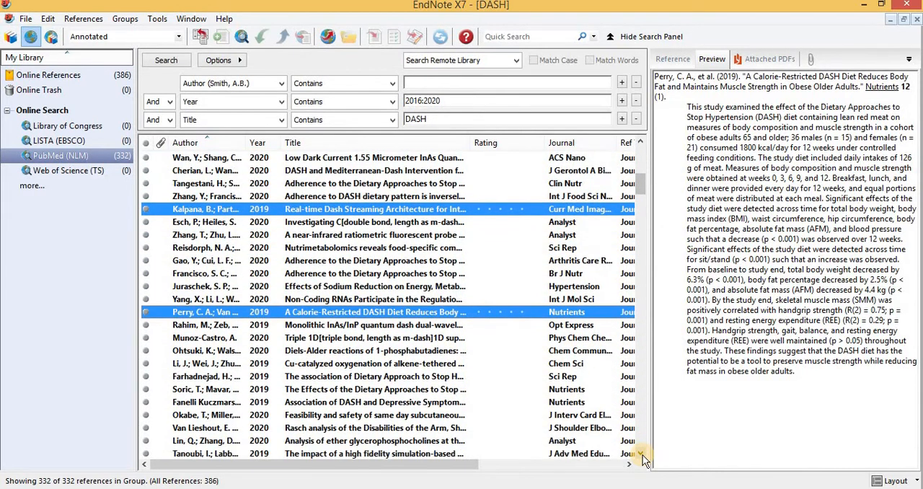
pyautogui.click(641, 454)
pyautogui.click(641, 454)
pyautogui.click(641, 454)
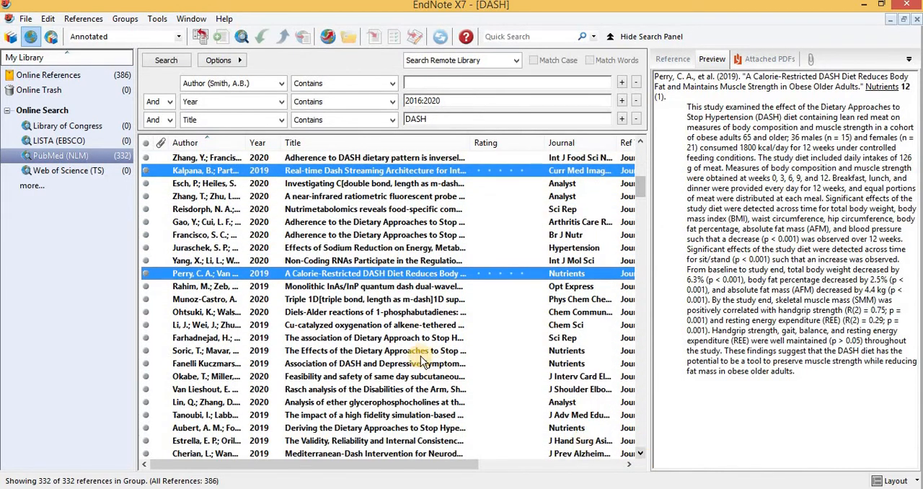
pyautogui.keyDown('ctrl'); pyautogui.click(374, 341); pyautogui.keyUp('ctrl')
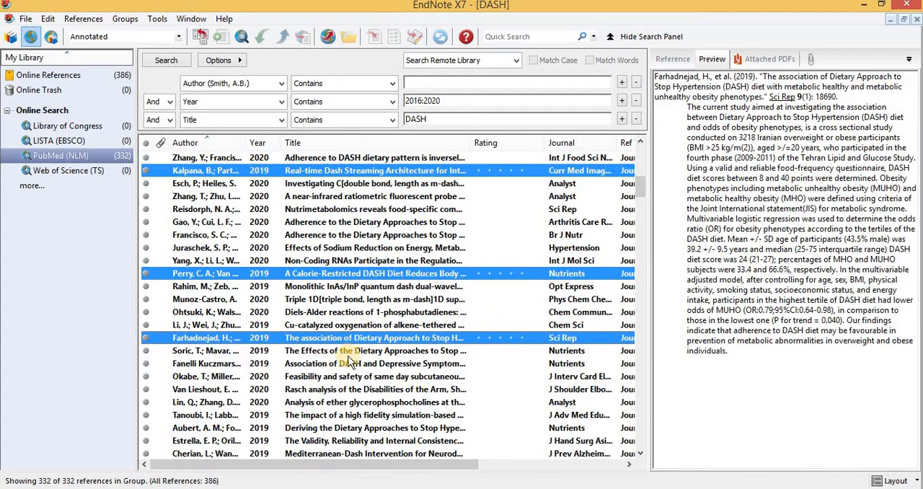
pyautogui.keyDown('ctrl'); pyautogui.click(347, 354); pyautogui.keyUp('ctrl')
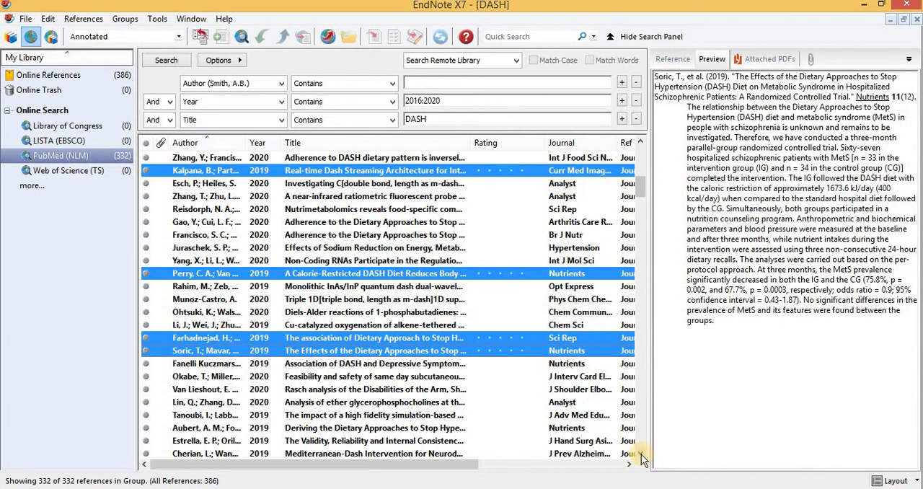
# Add the references on DASH dietary pattern treatment, hydrogenating an organometallic carbon chain, and DASH–renin interactions to the selection
pyautogui.moveTo(641, 454); pyautogui.dragTo(641, 454)
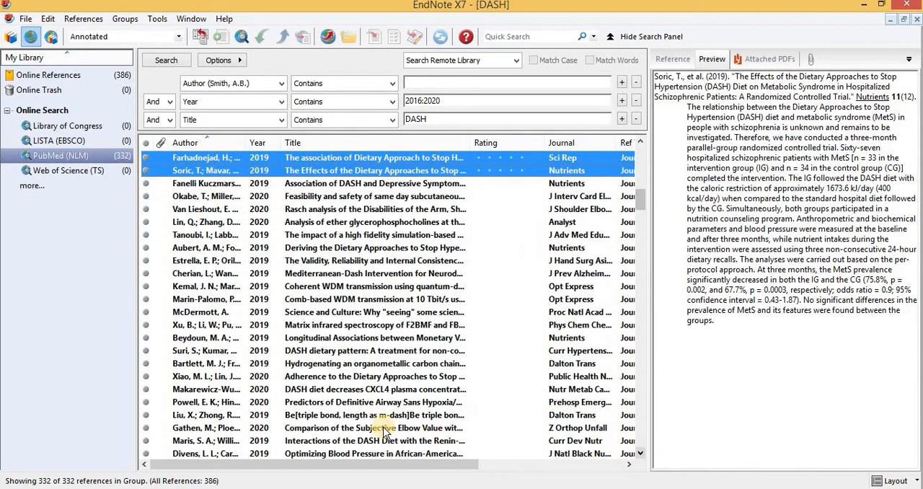
pyautogui.keyDown('ctrl'); pyautogui.click(383, 378); pyautogui.keyUp('ctrl')
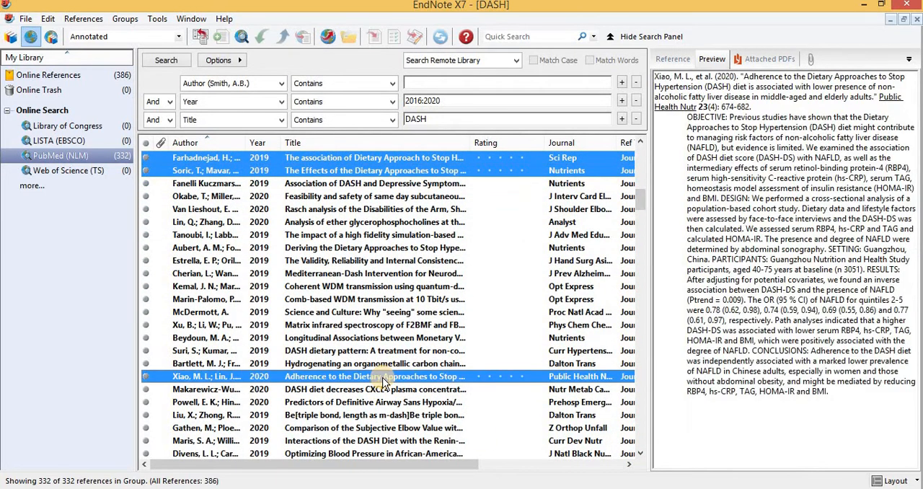
pyautogui.keyDown('ctrl'); pyautogui.click(382, 377); pyautogui.keyUp('ctrl')
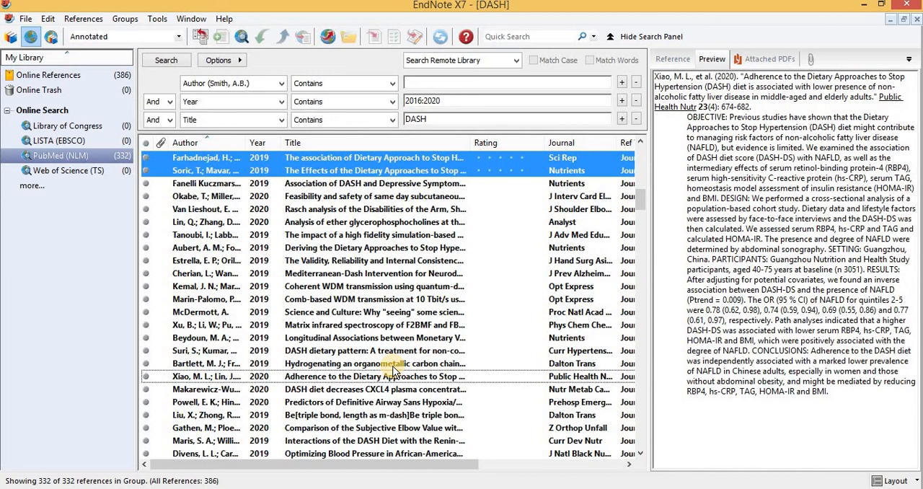
pyautogui.keyDown('ctrl'); pyautogui.click(397, 364); pyautogui.keyUp('ctrl')
pyautogui.keyDown('ctrl'); pyautogui.click(402, 351); pyautogui.keyUp('ctrl')
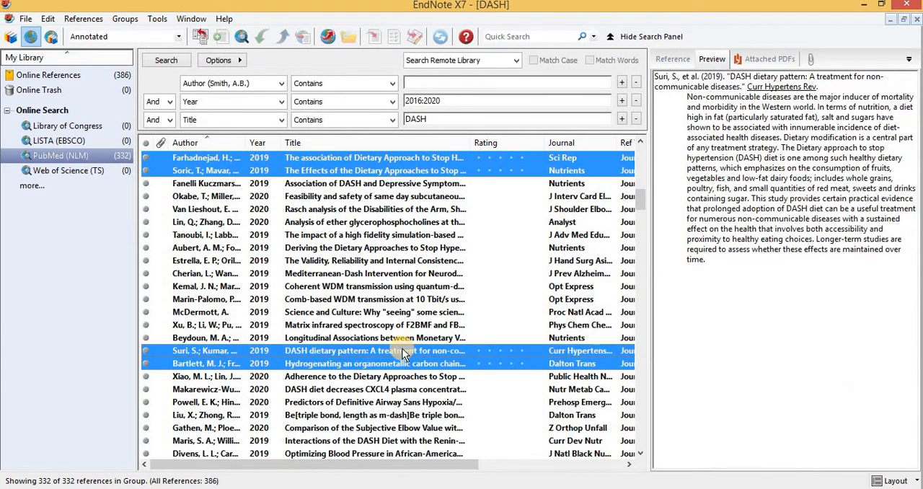
pyautogui.keyDown('ctrl'); pyautogui.click(384, 440); pyautogui.keyUp('ctrl')
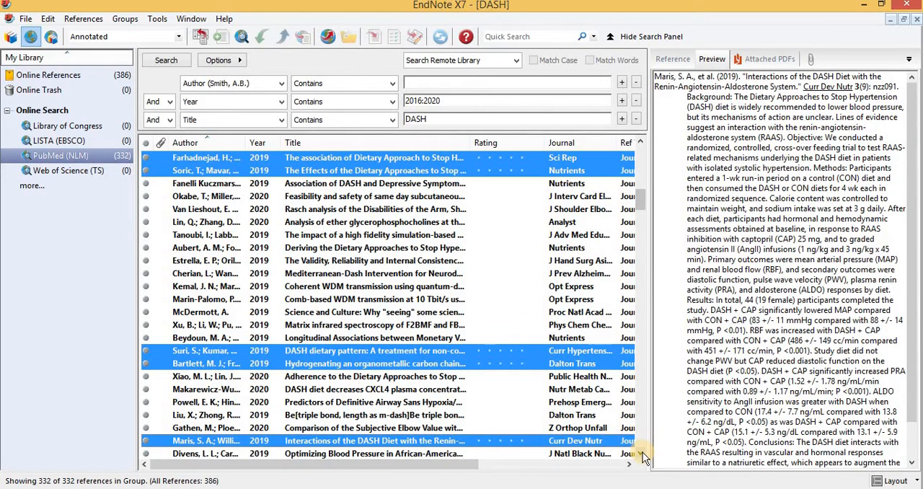
# Add the tailored behavioral intervention and DASH adherence with insomnia references to the selection
pyautogui.scroll(-8, 644, 455)
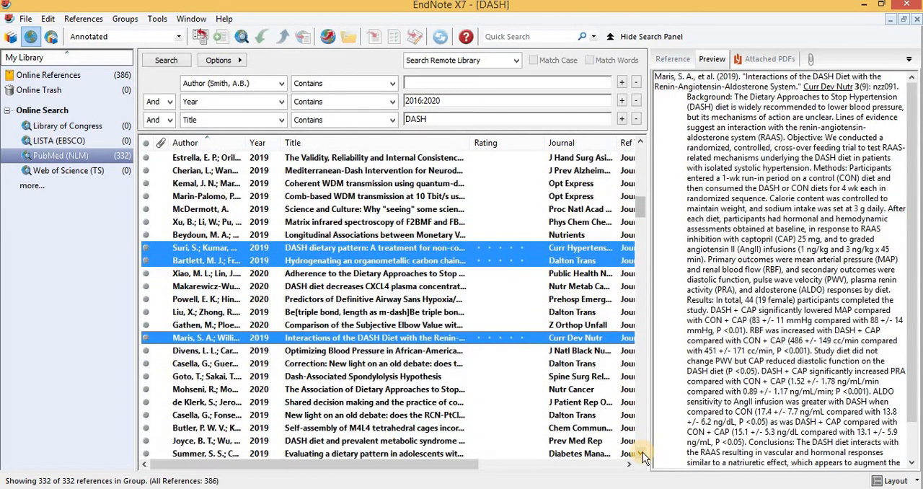
pyautogui.scroll(-8, 644, 455)
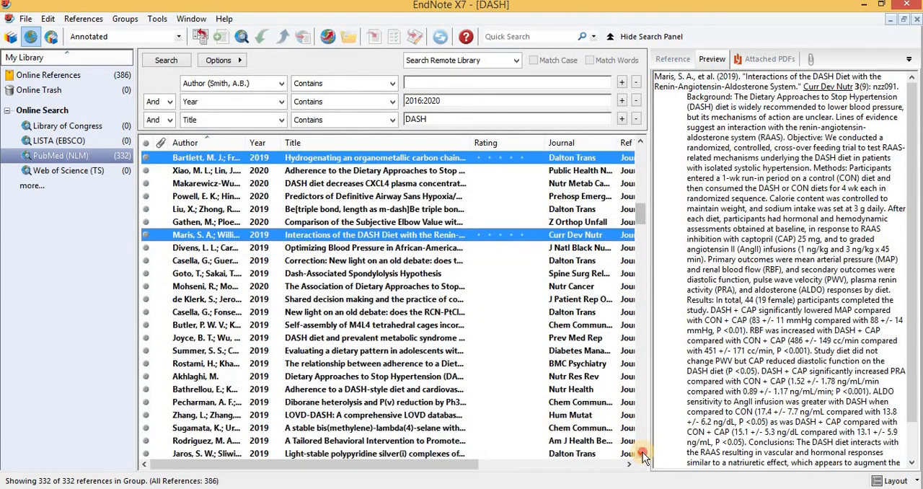
pyautogui.scroll(-4, 644, 455)
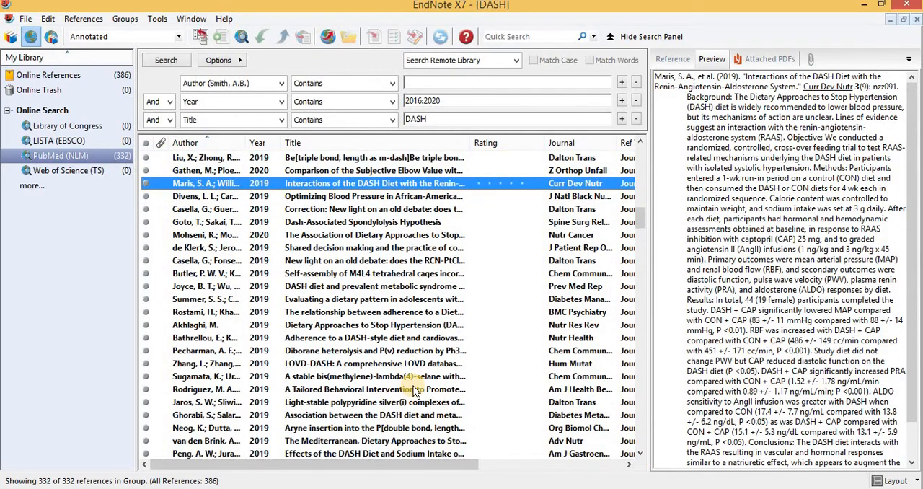
pyautogui.keyDown('ctrl'); pyautogui.click(416, 390); pyautogui.keyUp('ctrl')
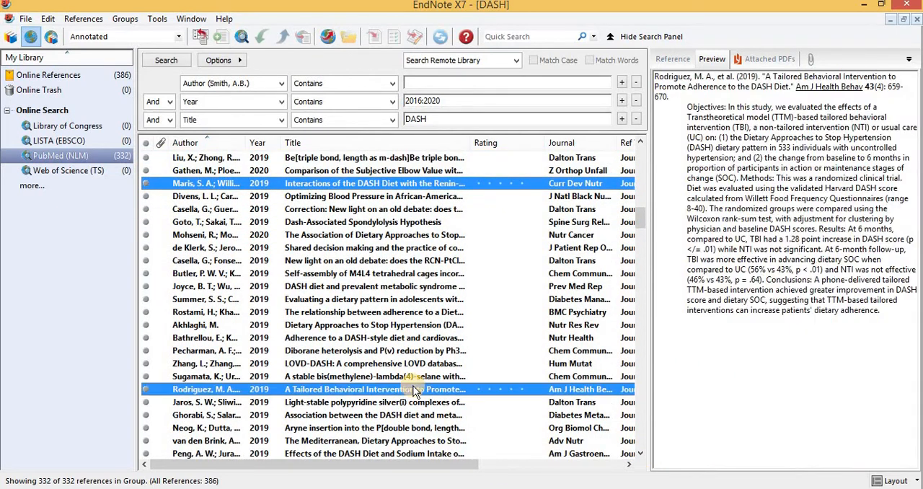
pyautogui.keyDown('ctrl'); pyautogui.click(414, 315); pyautogui.keyUp('ctrl')
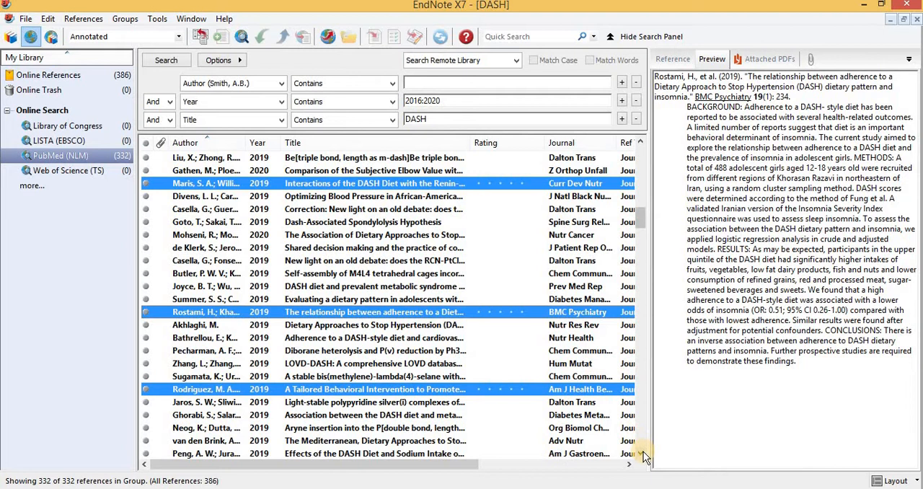
# Add the 2019 Alkynylselenolatoalkylidynes reference further down the list to the selection
pyautogui.scroll(-6, 643, 456)
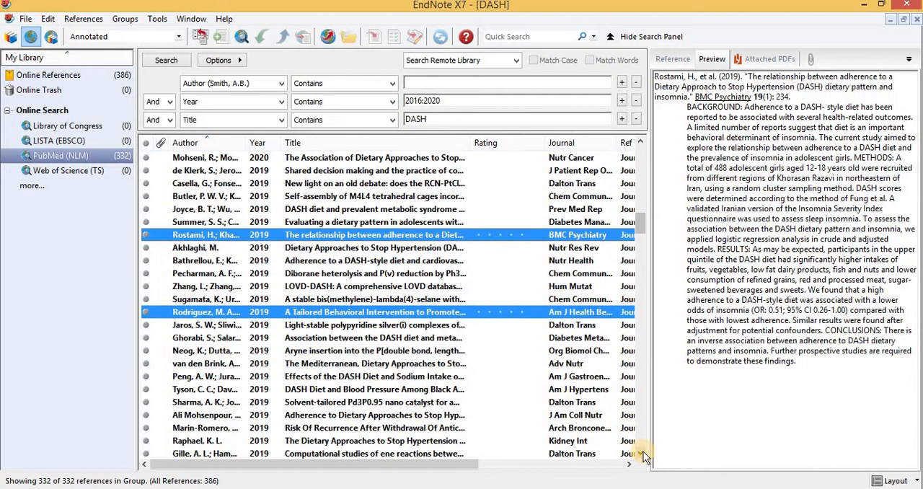
pyautogui.click(644, 455)
pyautogui.scroll(-4, 643, 456)
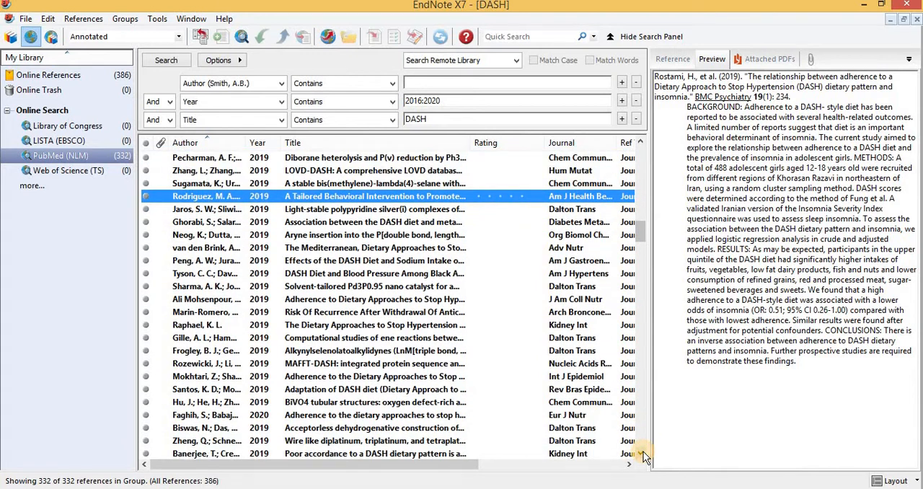
pyautogui.keyDown('ctrl'); pyautogui.click(433, 354); pyautogui.keyUp('ctrl')
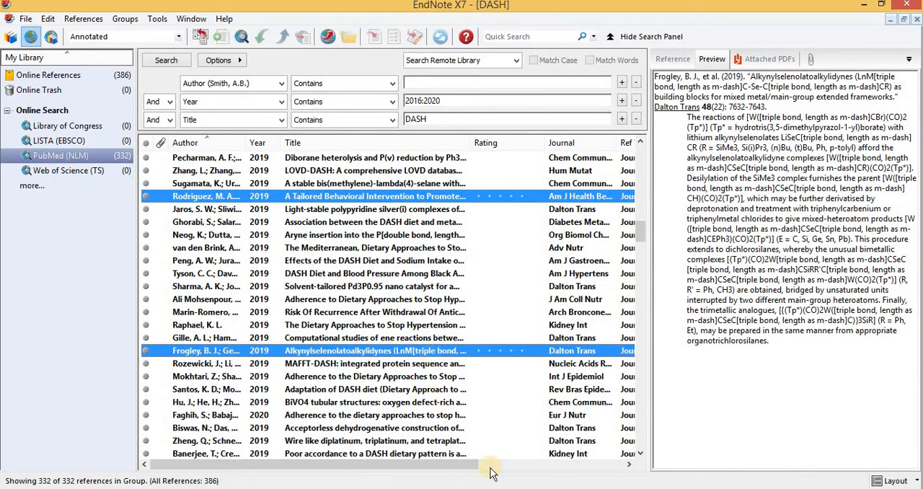
# Move down to the 2018 results and add the serum metabolomic profile, DASH inflammatory markers and acetone activation references to the selection
pyautogui.click(640, 453)
pyautogui.click(641, 454)
pyautogui.click(641, 453)
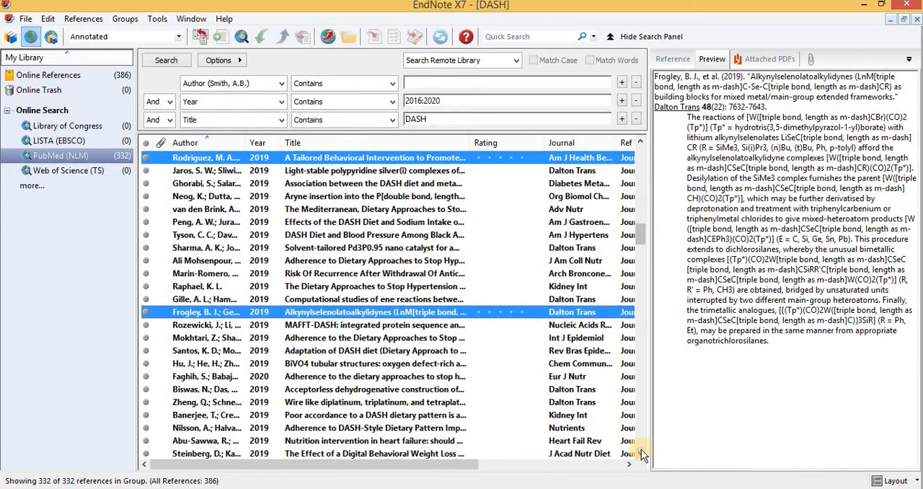
pyautogui.click(641, 454)
pyautogui.click(641, 454)
pyautogui.click(641, 453)
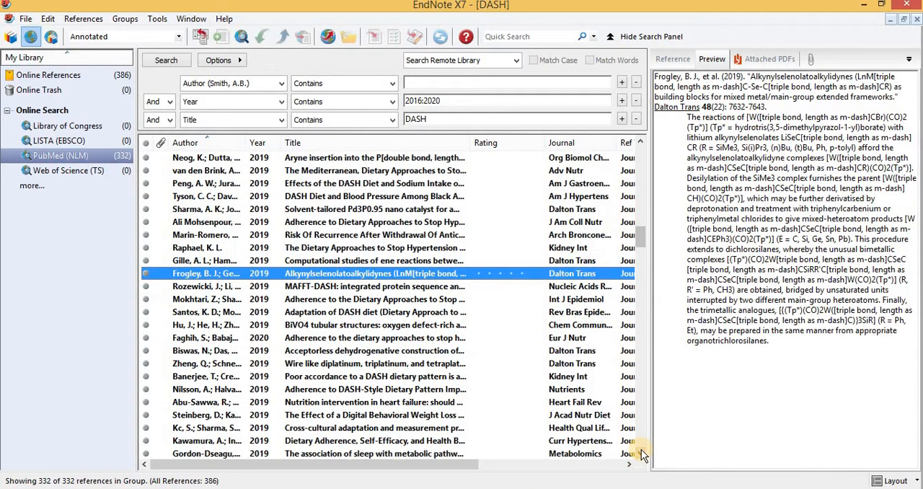
pyautogui.click(641, 454)
pyautogui.click(641, 453)
pyautogui.click(641, 454)
pyautogui.click(641, 453)
pyautogui.press('Down')
pyautogui.press('Down')
pyautogui.press('Down')
pyautogui.press('Down')
pyautogui.press('Down')
pyautogui.press('Down')
pyautogui.press('Down')
pyautogui.press('Down')
pyautogui.press('Down')
pyautogui.press('Down')
pyautogui.press('Down')
pyautogui.press('Down')
pyautogui.press('Down')
pyautogui.press('Down')
pyautogui.press('Down')
pyautogui.press('Down')
pyautogui.press('Down')
pyautogui.press('Down')
pyautogui.press('Down')
pyautogui.press('Down')
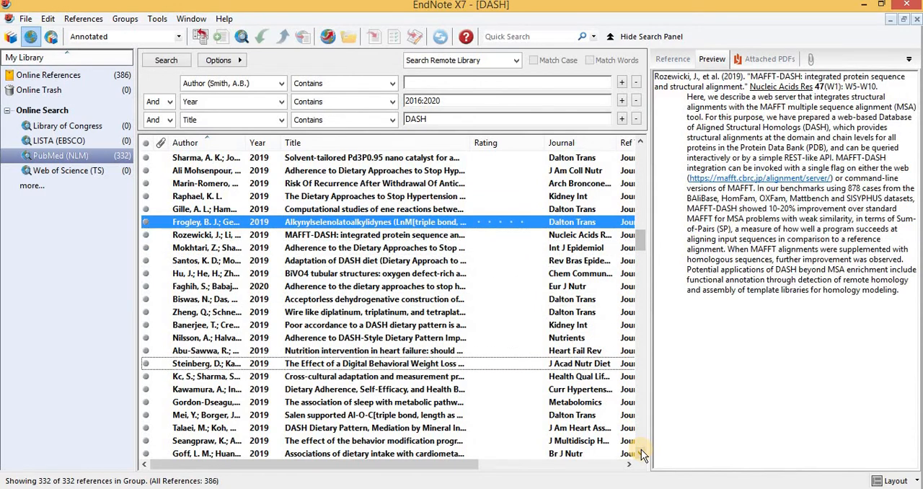
pyautogui.press('Down')
pyautogui.press('Down')
pyautogui.press('Down')
pyautogui.press('Down')
pyautogui.press('Down')
pyautogui.press('Down')
pyautogui.press('Down')
pyautogui.press('Down')
pyautogui.press('Down')
pyautogui.press('Down')
pyautogui.press('Down')
pyautogui.press('Down')
pyautogui.press('Down')
pyautogui.press('Down')
pyautogui.press('Down')
pyautogui.press('Down')
pyautogui.press('Down')
pyautogui.press('Down')
pyautogui.press('Down')
pyautogui.press('Down')
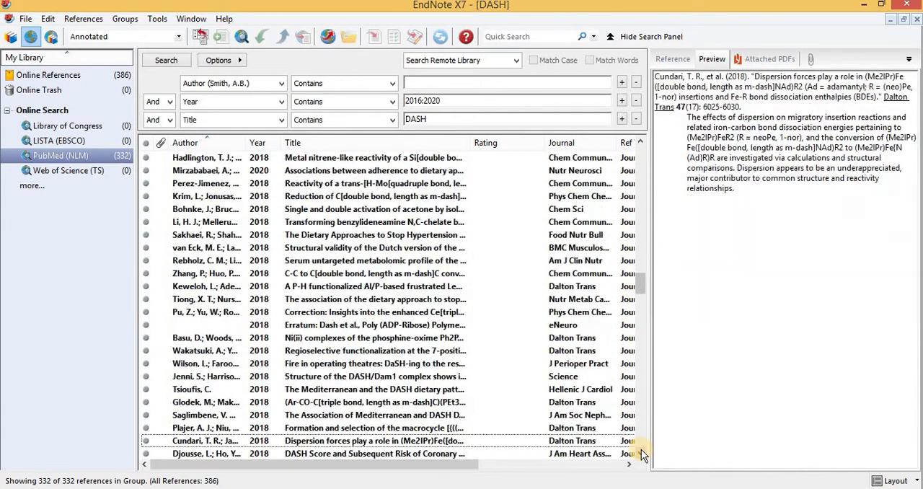
pyautogui.click(381, 263)
pyautogui.keyDown('ctrl'); pyautogui.click(404, 236); pyautogui.keyUp('ctrl')
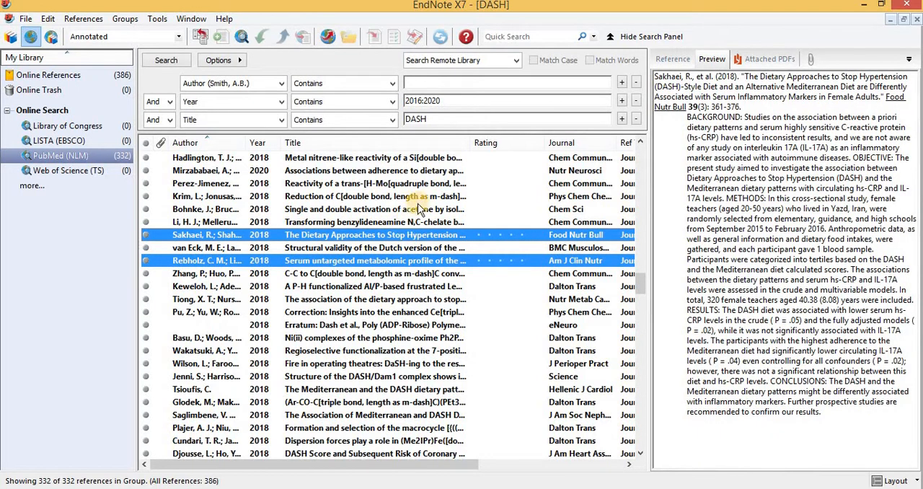
pyautogui.keyDown('ctrl'); pyautogui.click(415, 211); pyautogui.keyUp('ctrl')
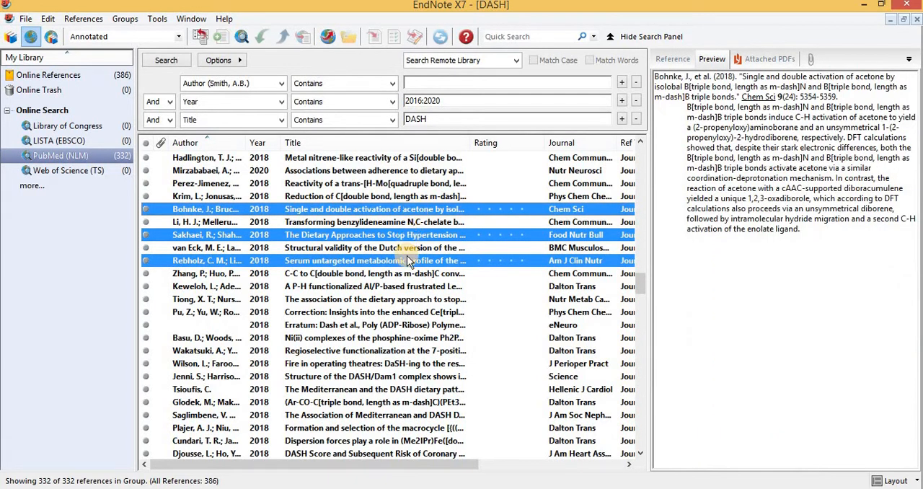
pyautogui.keyDown('ctrl'); pyautogui.click(364, 184); pyautogui.keyUp('ctrl')
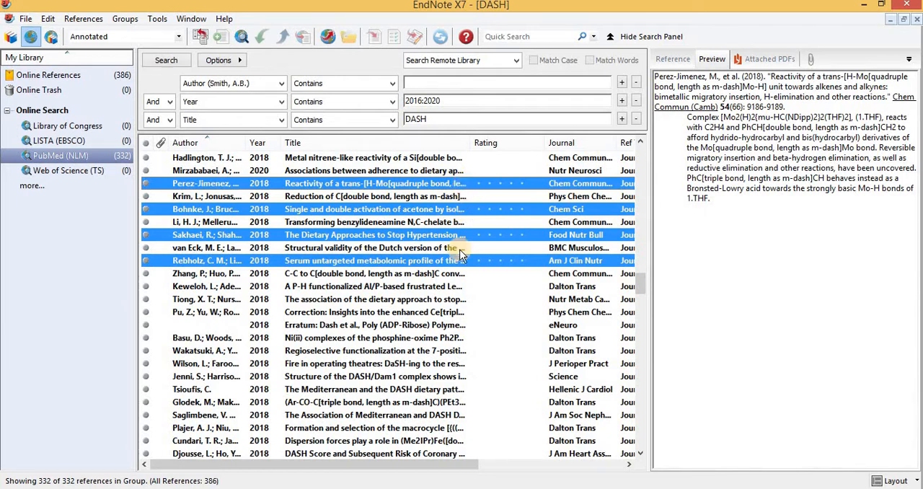
pyautogui.keyDown('ctrl'); pyautogui.click(448, 184); pyautogui.keyUp('ctrl')
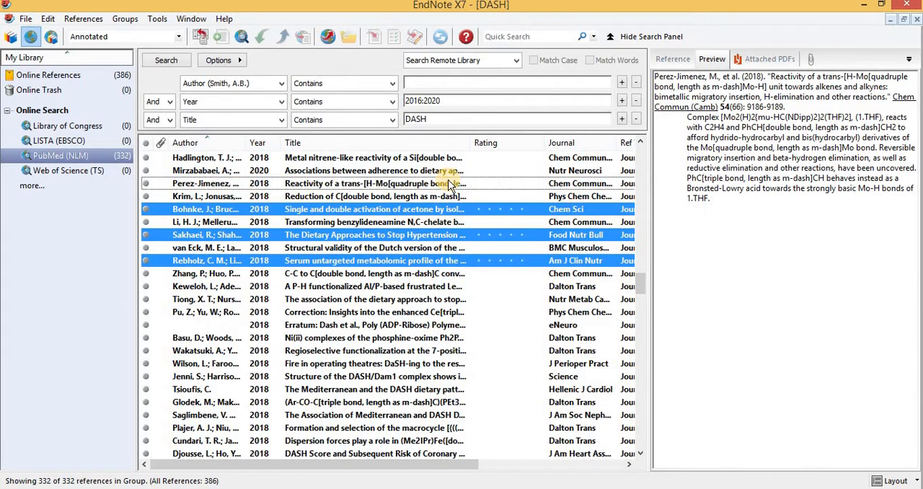
# Add the Mediterranean DASH and dispersion forces references to the selection and copy all selected references to DASH.enl
pyautogui.keyDown('ctrl'); pyautogui.click(342, 392); pyautogui.keyUp('ctrl')
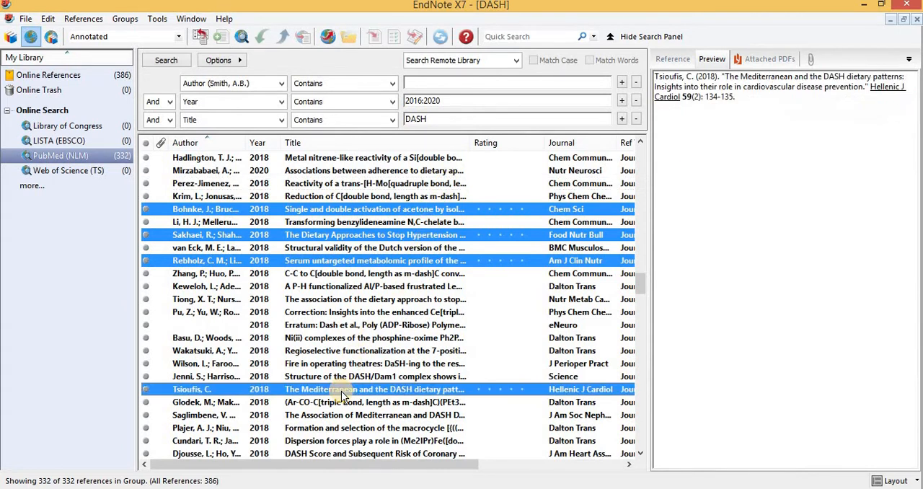
pyautogui.keyDown('ctrl'); pyautogui.click(358, 441); pyautogui.keyUp('ctrl')
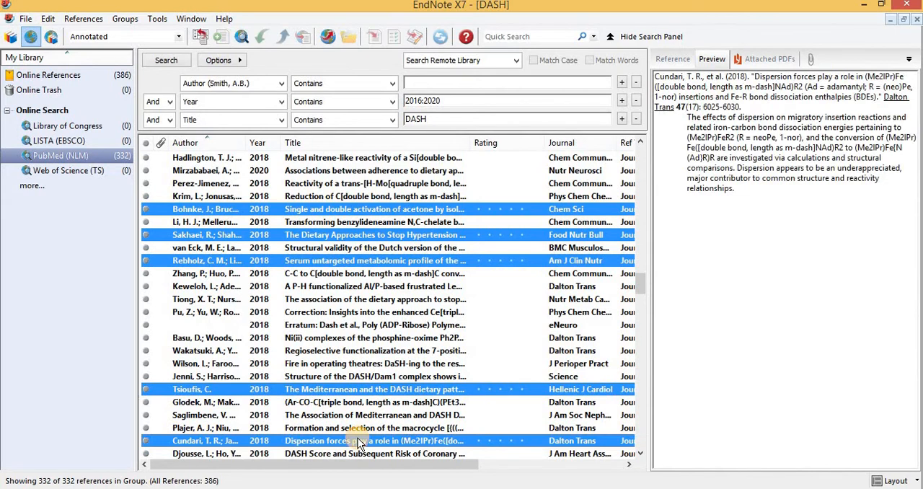
pyautogui.rightClick(456, 213)
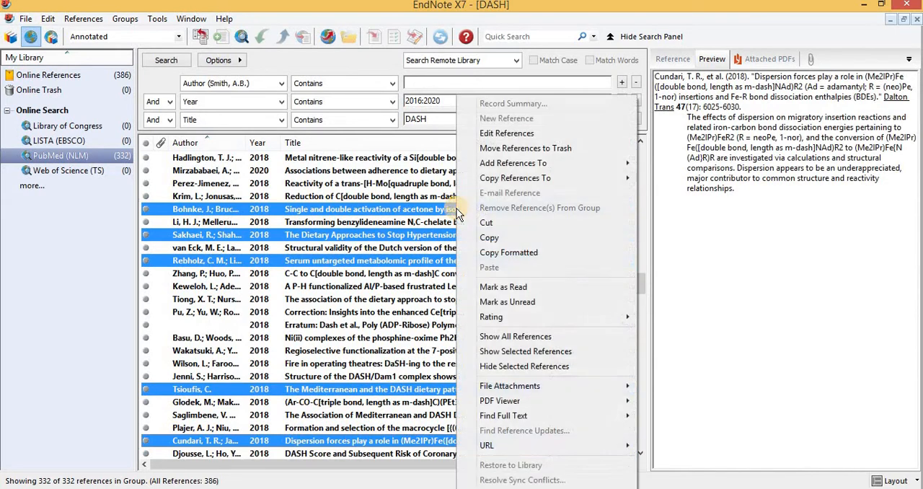
pyautogui.moveTo(550, 178)
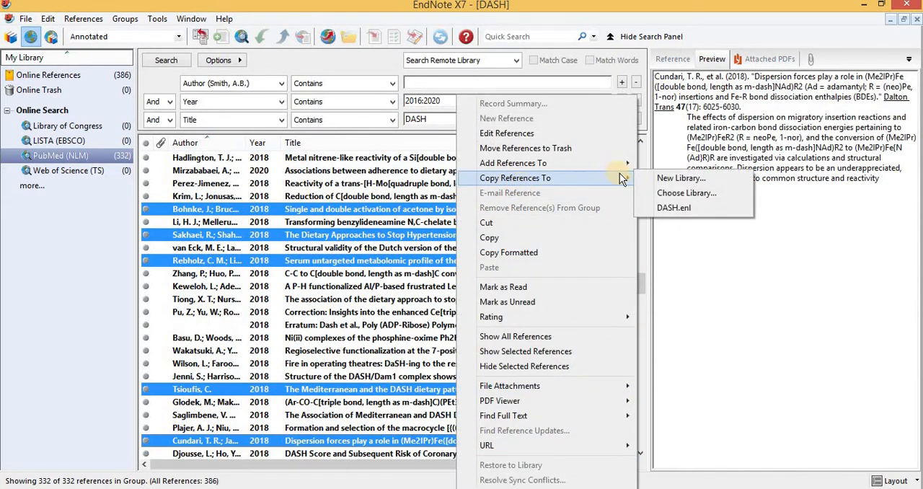
pyautogui.click(668, 206)
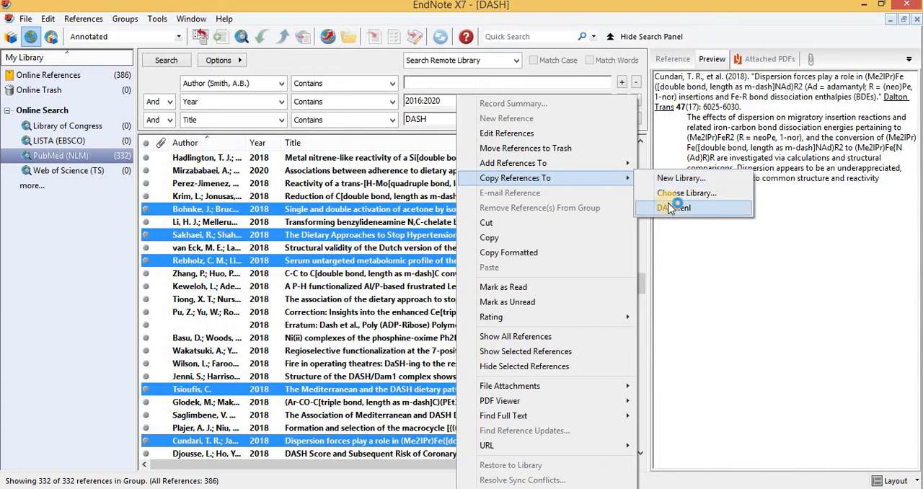
# Switch to the local library and view the Copied References group and then all references
pyautogui.click(11, 36)
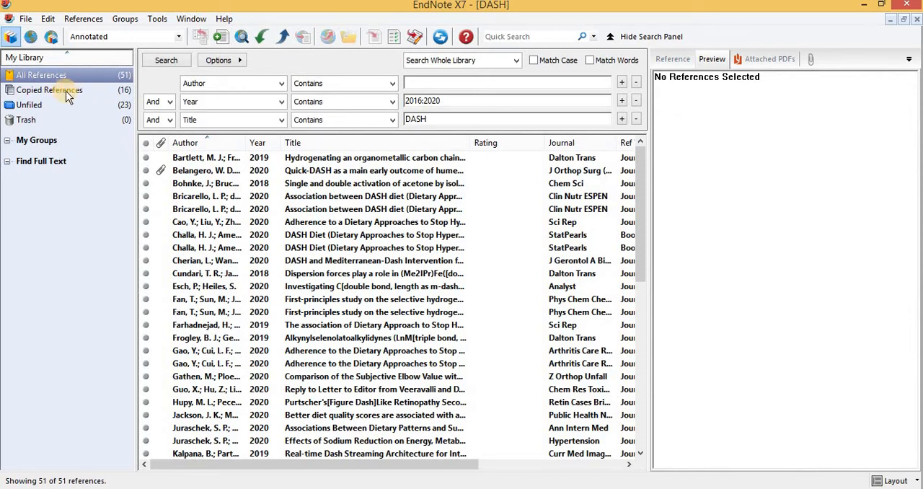
pyautogui.click(71, 90)
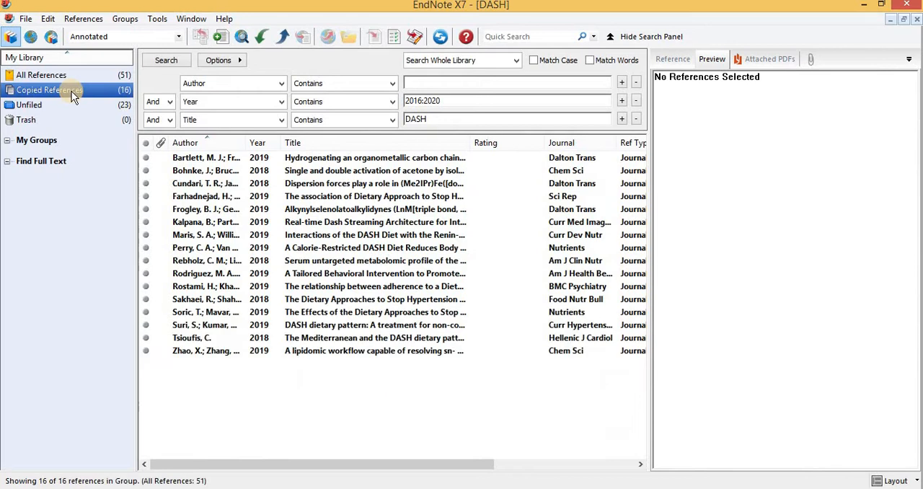
pyautogui.click(119, 78)
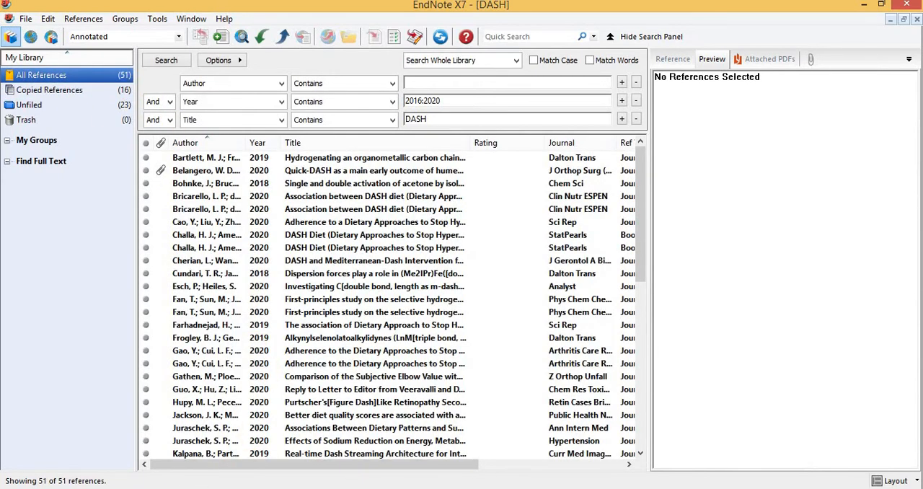
pyautogui.click(180, 487)
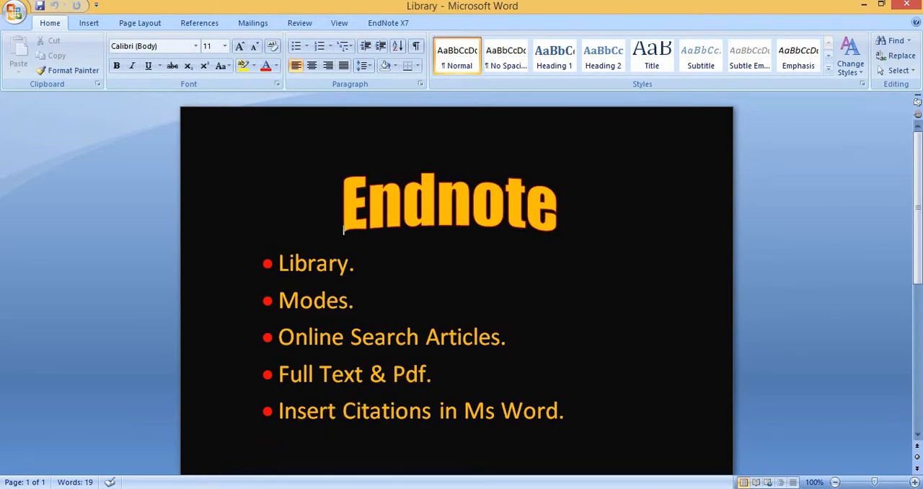
pyautogui.click(218, 425)
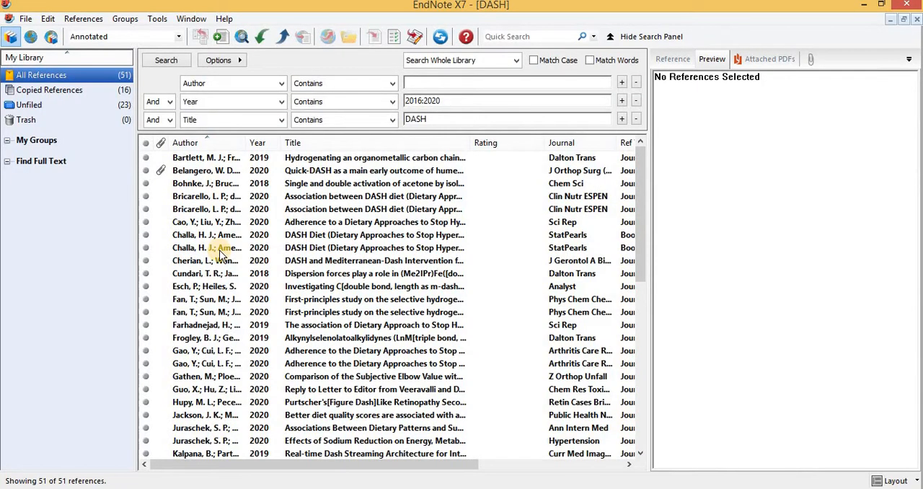
# Select all references in the library and run Find Full Text on them, accepting the copyright notice
pyautogui.click(276, 160)
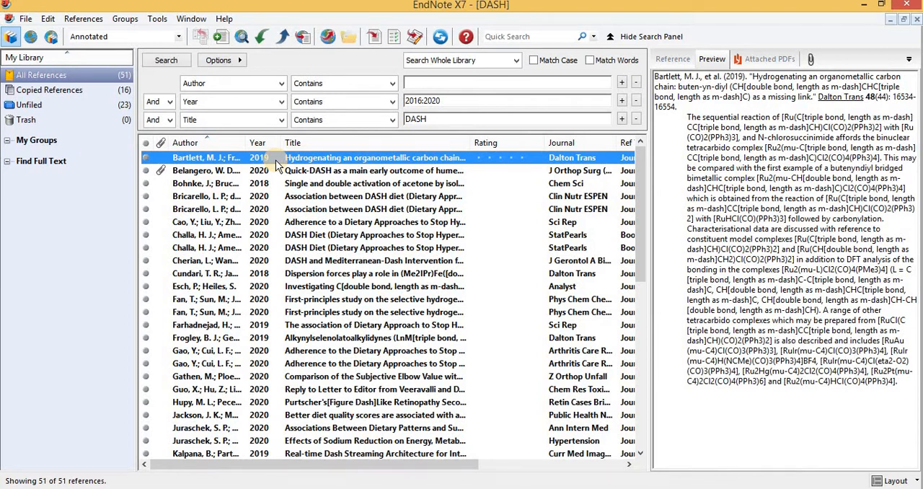
pyautogui.hotkey('ctrl', 'a')
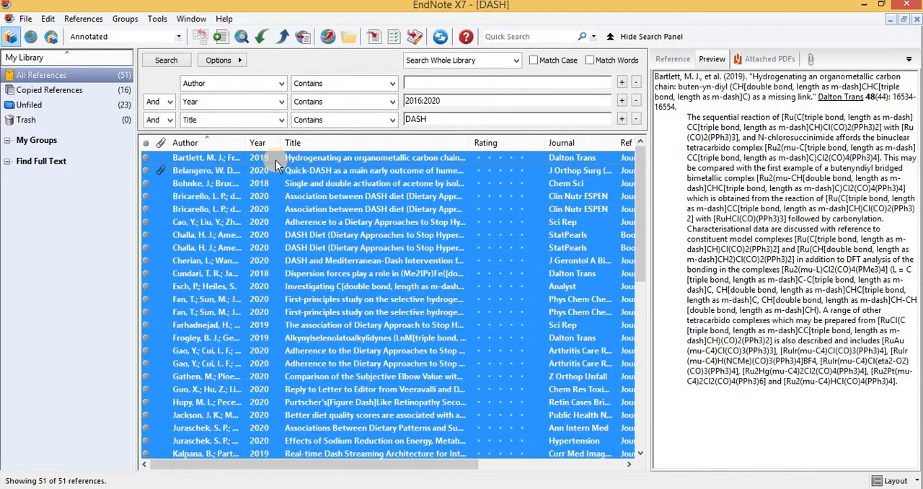
pyautogui.click(303, 40)
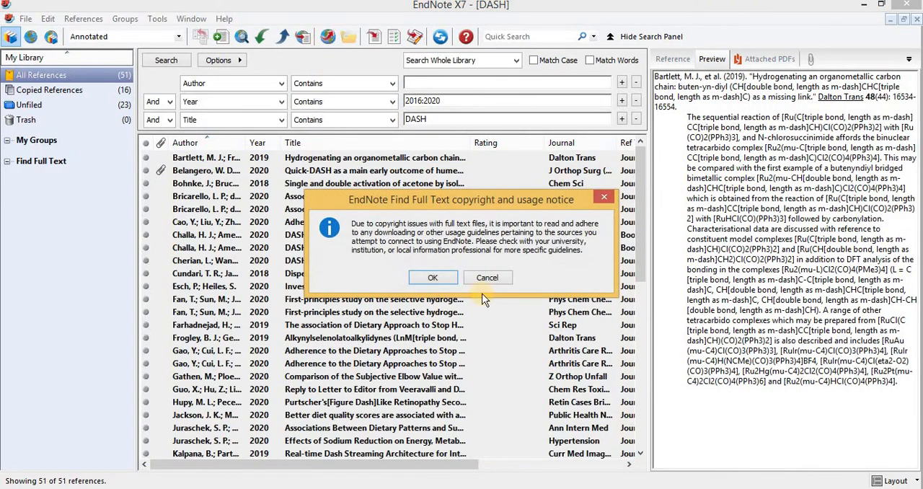
pyautogui.click(445, 276)
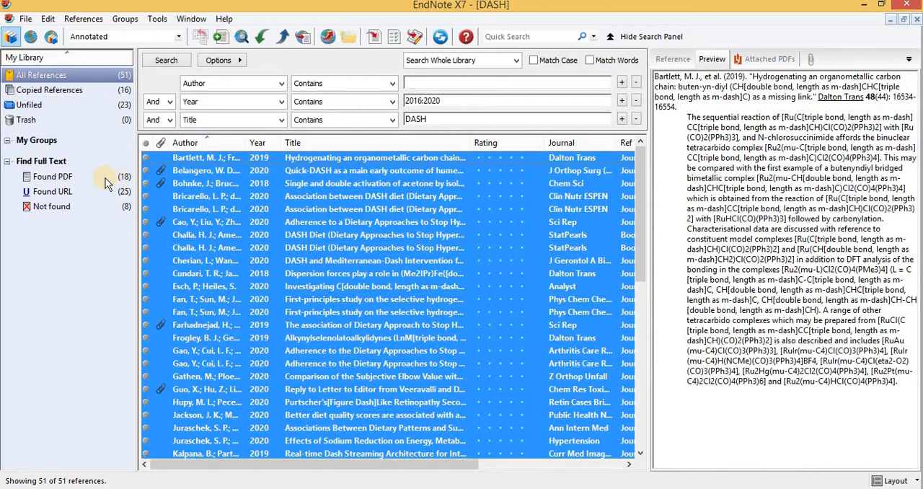
# Browse the Found PDF group and scroll through the full reference list to see which items gained attachments
pyautogui.click(107, 182)
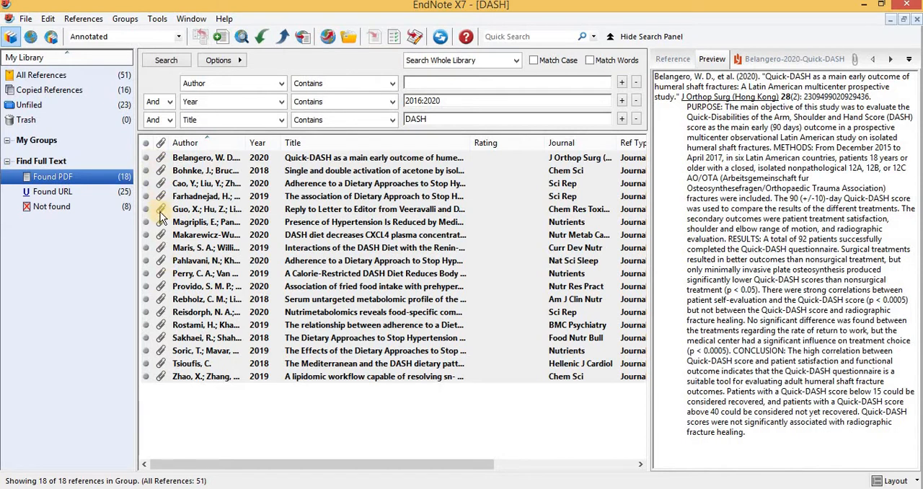
pyautogui.click(111, 72)
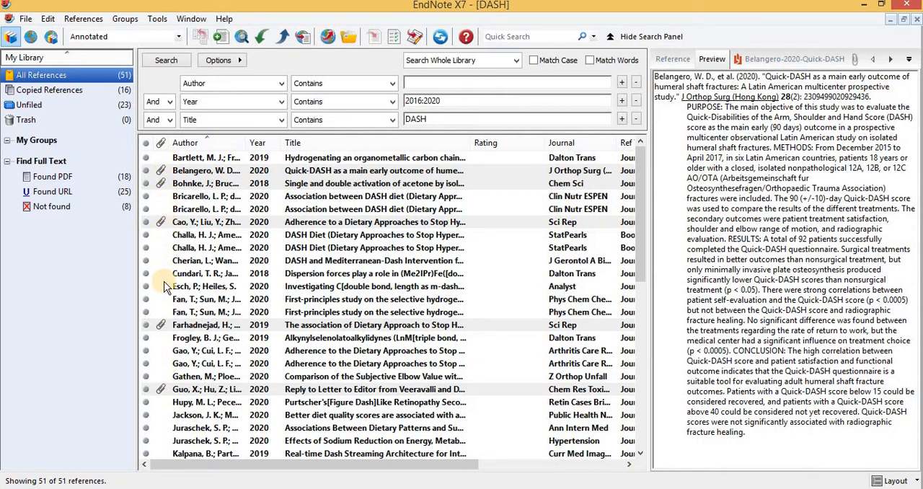
pyautogui.press('Down')
pyautogui.press('Down')
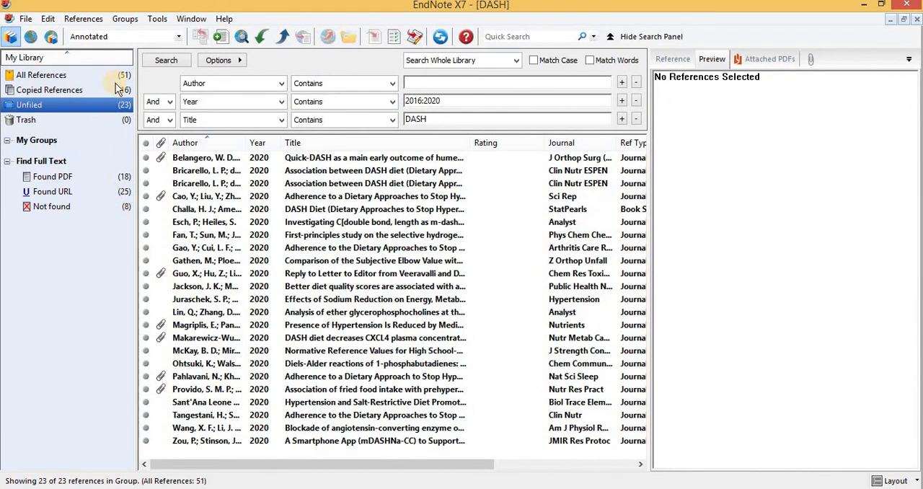
pyautogui.press('Up')
pyautogui.press('Up')
pyautogui.click(213, 183)
pyautogui.press('Down')
pyautogui.press('Down')
pyautogui.press('Down')
pyautogui.press('Down')
pyautogui.press('Down')
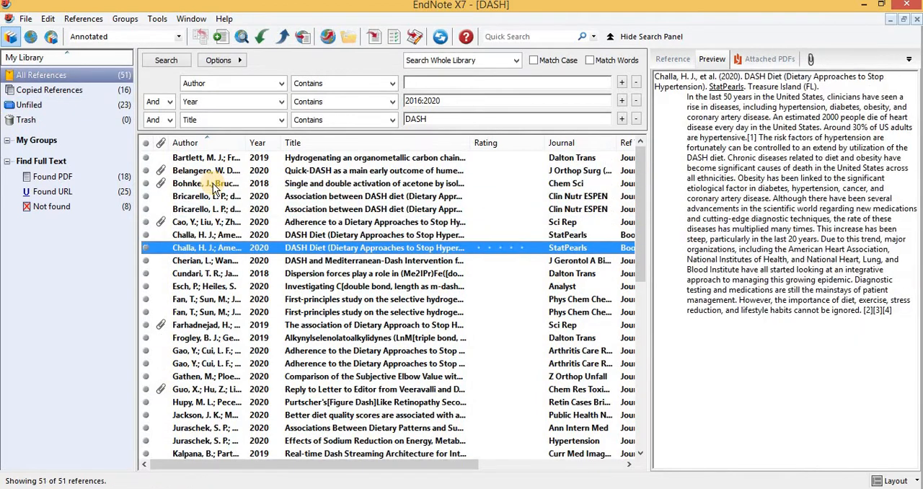
pyautogui.press('Down')
pyautogui.press('Down')
pyautogui.press('Down')
pyautogui.press('Down')
pyautogui.press('Down')
pyautogui.press('Down')
pyautogui.press('Down')
pyautogui.press('Down')
pyautogui.press('Down')
pyautogui.press('Down')
pyautogui.press('Down')
pyautogui.press('Down')
pyautogui.press('Down')
pyautogui.press('Down')
pyautogui.press('Down')
pyautogui.press('Down')
pyautogui.press('Down')
pyautogui.press('Down')
pyautogui.press('Down')
pyautogui.press('Down')
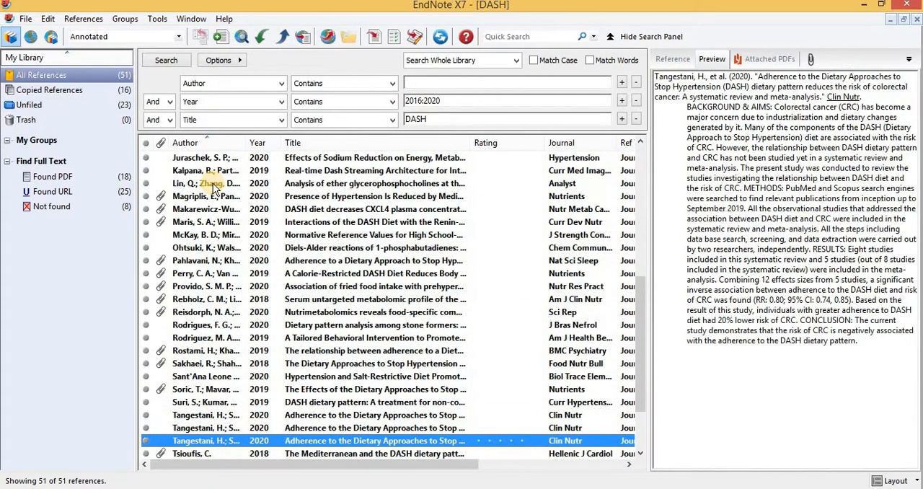
pyautogui.click(80, 178)
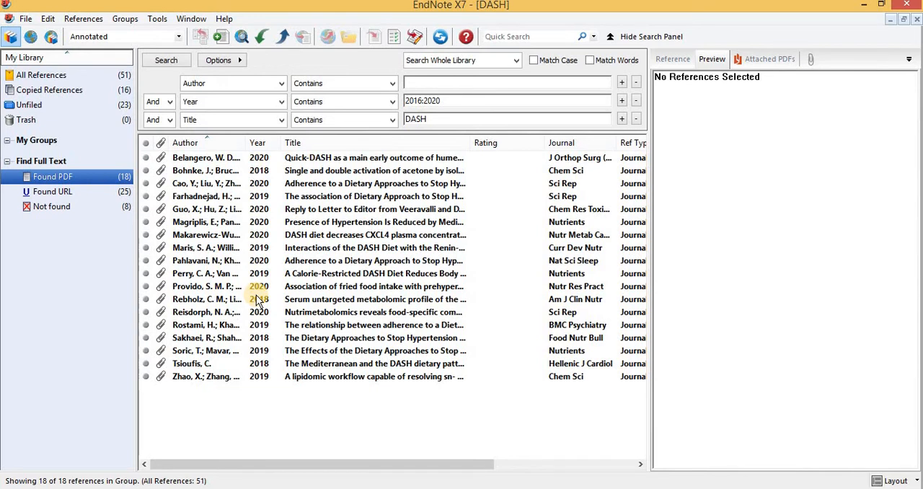
# Open the Quick-DASH reference's attached PDF in its own window, scroll through its pages, and close it
pyautogui.click(279, 156)
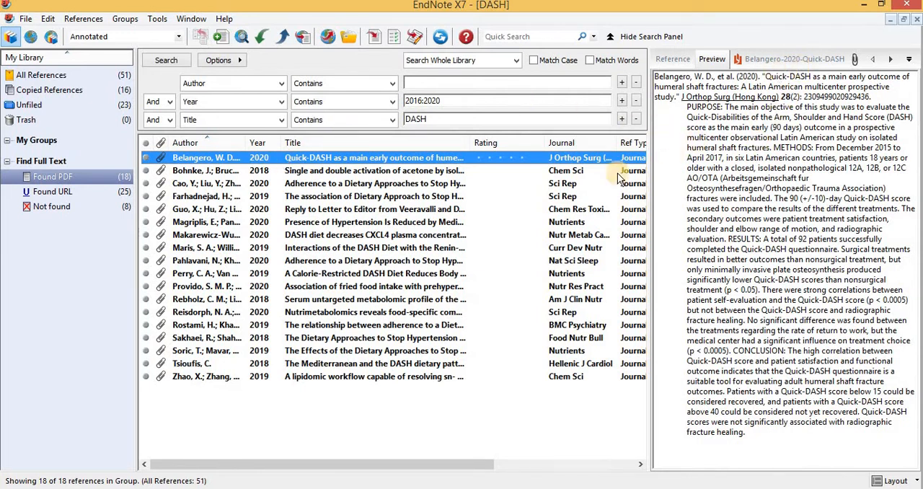
pyautogui.click(764, 58)
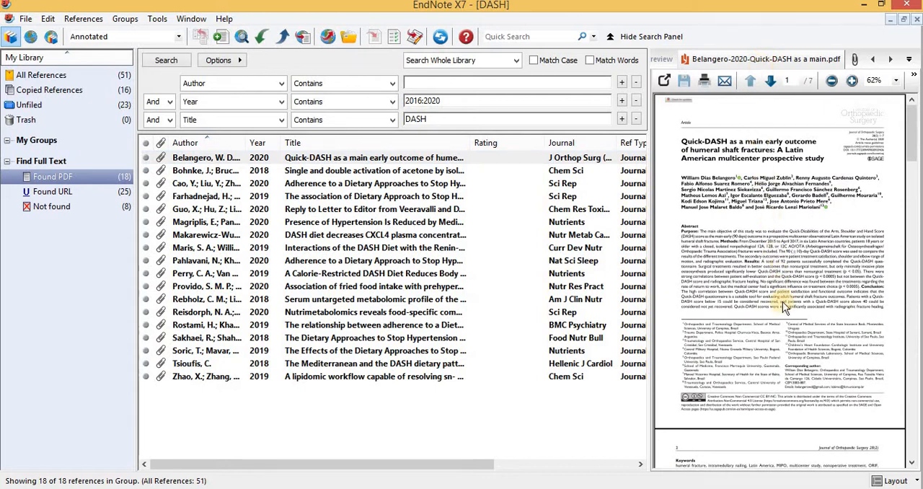
pyautogui.click(666, 81)
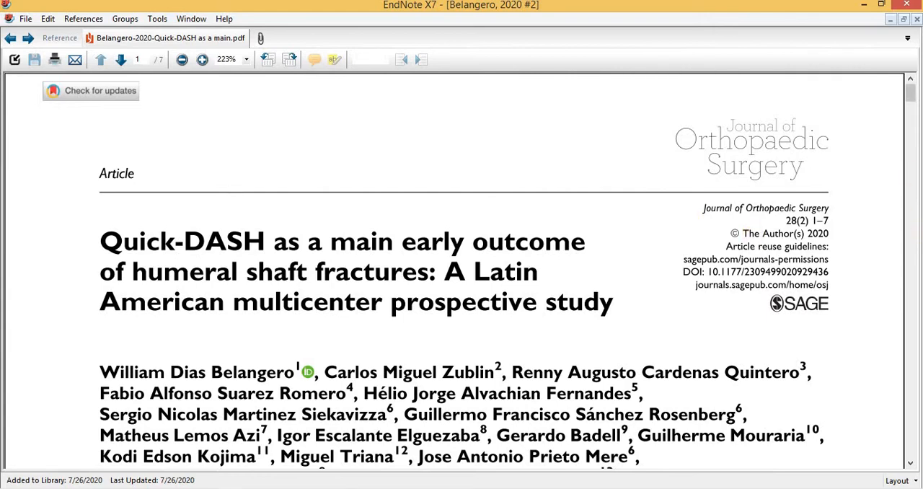
pyautogui.moveTo(909, 93); pyautogui.dragTo(907, 278)
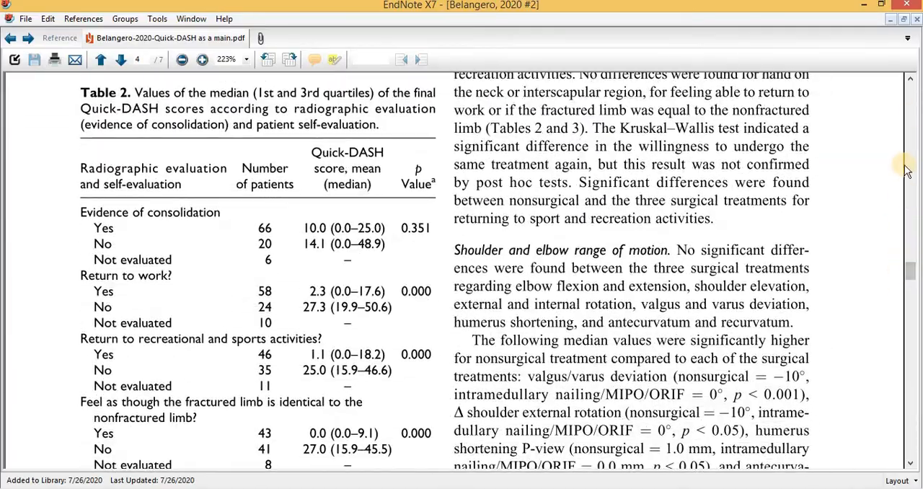
pyautogui.click(918, 26)
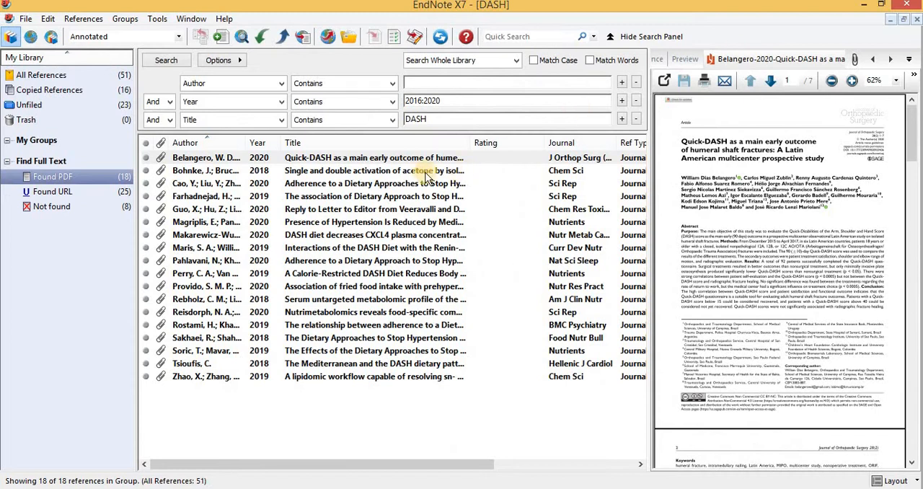
# Preview the attached PDFs of several references in the Found PDF group one after another
pyautogui.click(345, 182)
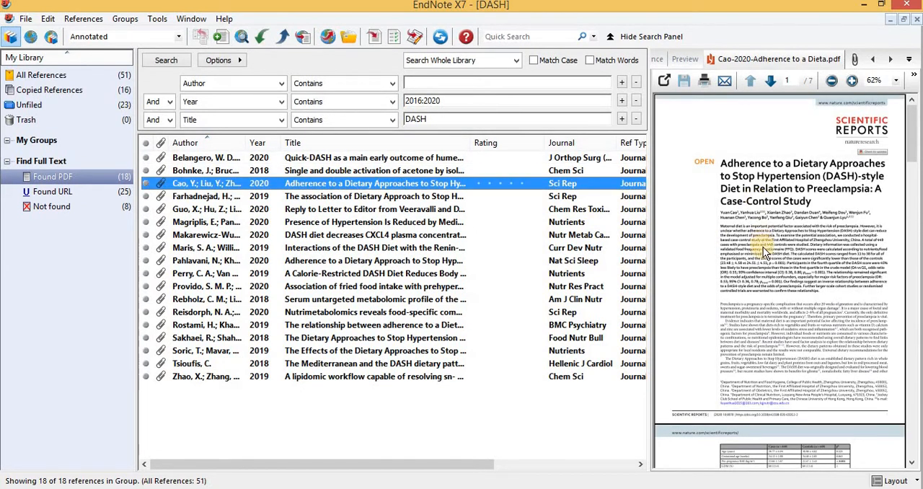
pyautogui.click(452, 173)
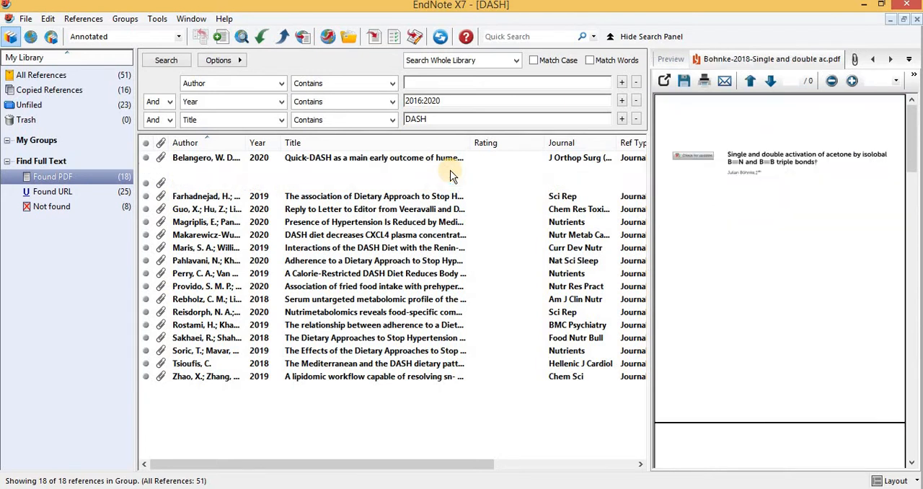
pyautogui.click(415, 209)
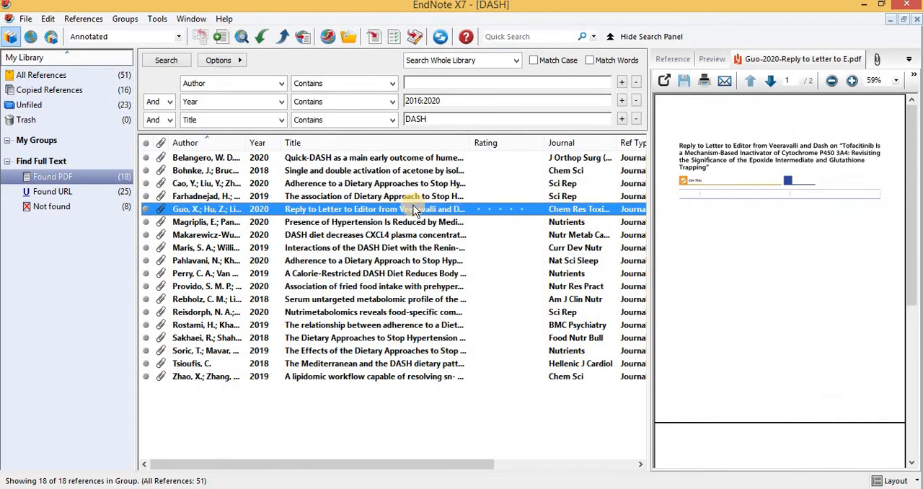
pyautogui.click(393, 237)
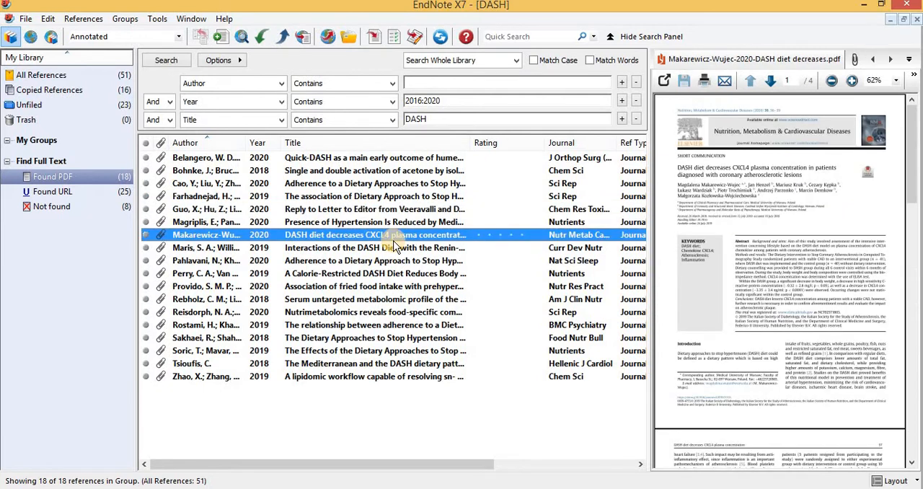
pyautogui.click(398, 303)
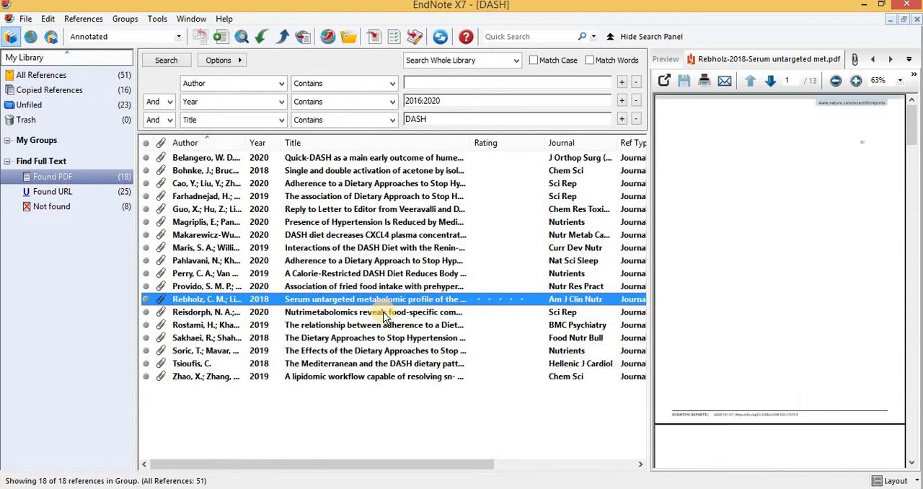
pyautogui.click(385, 316)
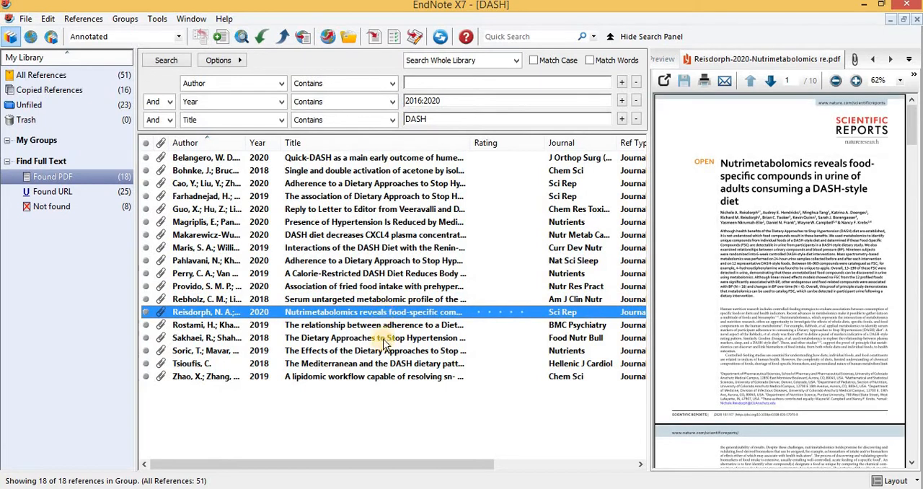
pyautogui.click(386, 338)
pyautogui.click(383, 375)
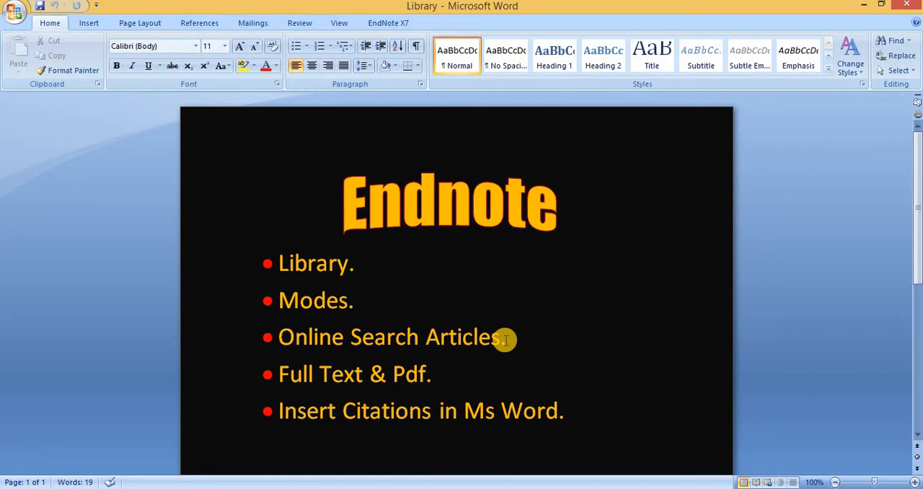
# Return from the outline document and reselect the Quick-DASH reference to preview its attached PDF
pyautogui.click(362, 267)
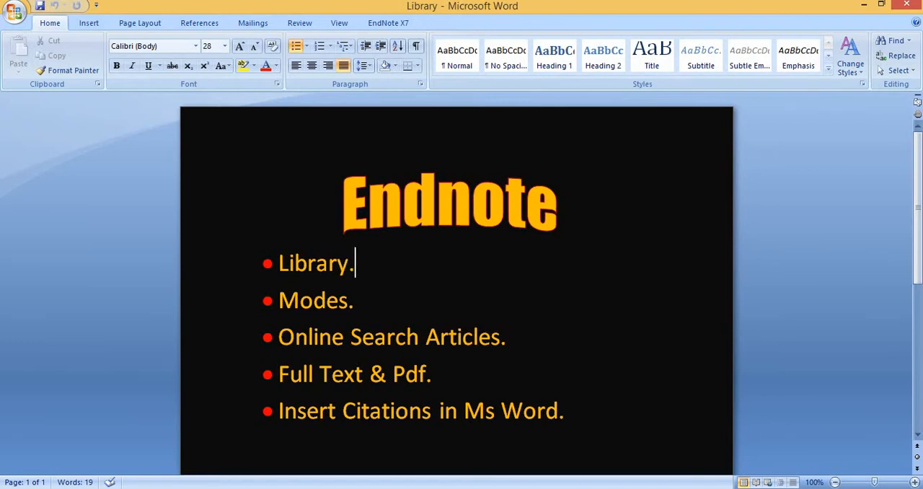
pyautogui.click(221, 488)
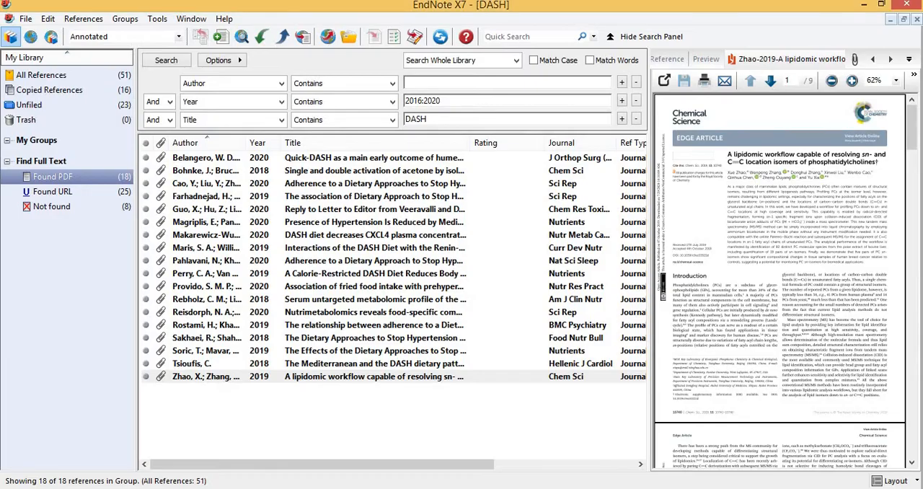
pyautogui.click(341, 161)
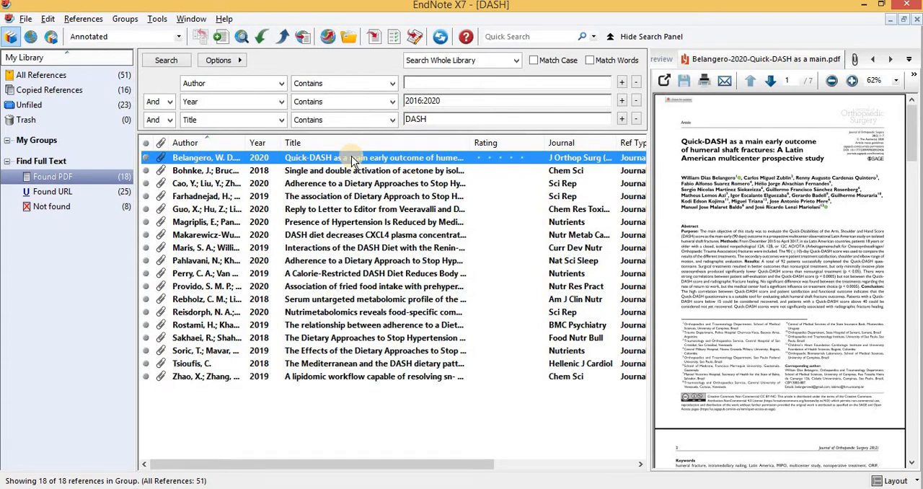
# Switch to the Word document, place the cursor after "Modes." and return to the EndNote library
pyautogui.hotkey('alt', 'Tab')
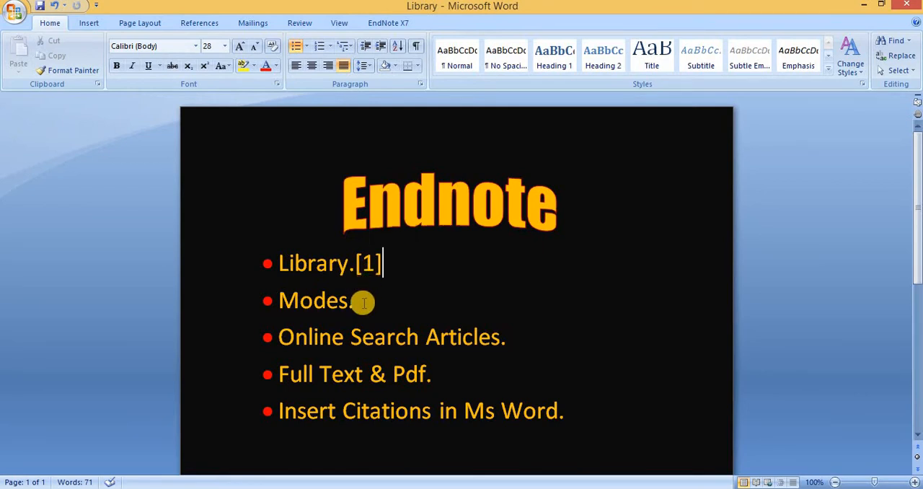
pyautogui.click(362, 302)
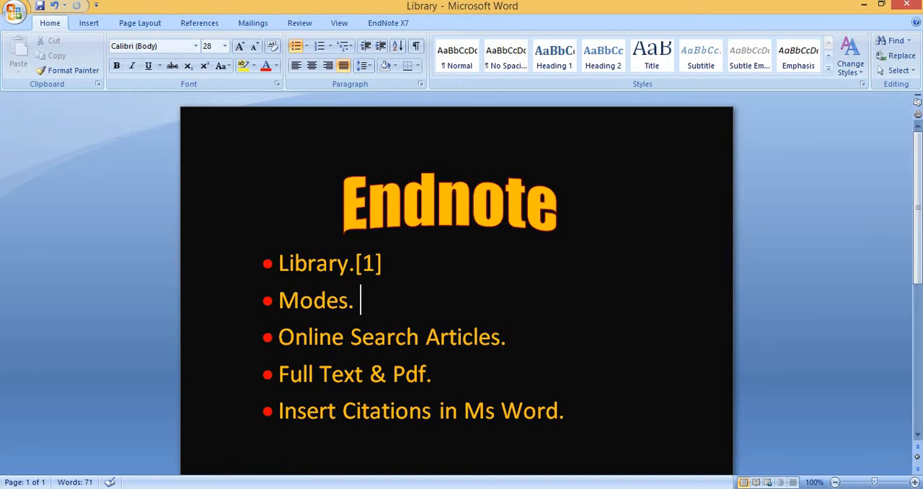
pyautogui.click(221, 488)
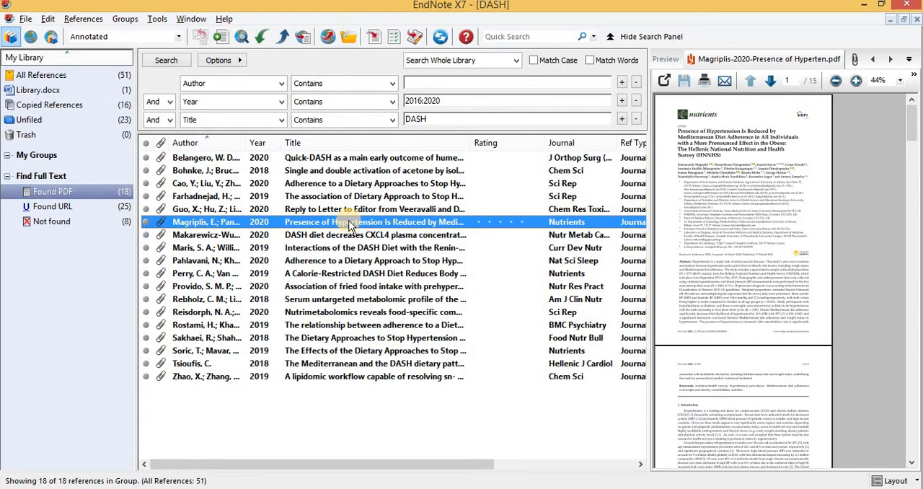
# Select the Magriplis, Cao, Pahlavani, Rebholz, Sakhaei and Soric references and insert them as citations after "Modes." in Word
pyautogui.keyDown('ctrl'); pyautogui.click(372, 184); pyautogui.keyUp('ctrl')
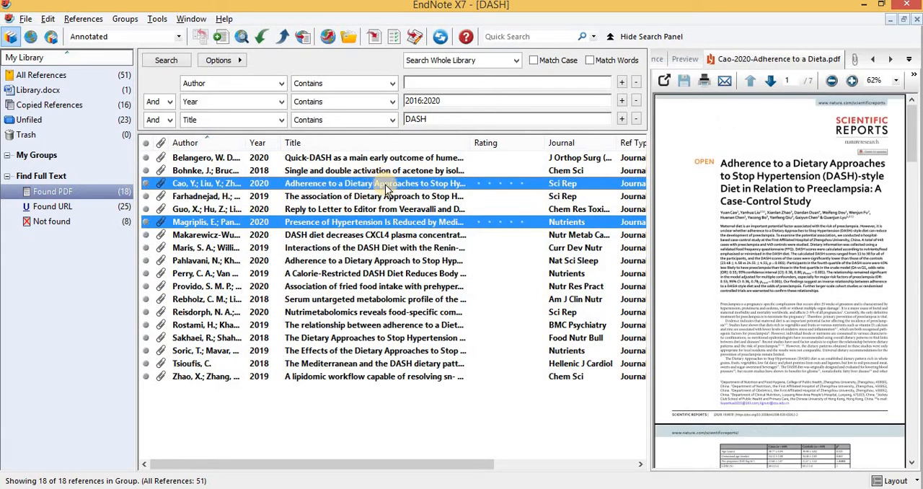
pyautogui.keyDown('ctrl'); pyautogui.click(377, 261); pyautogui.keyUp('ctrl')
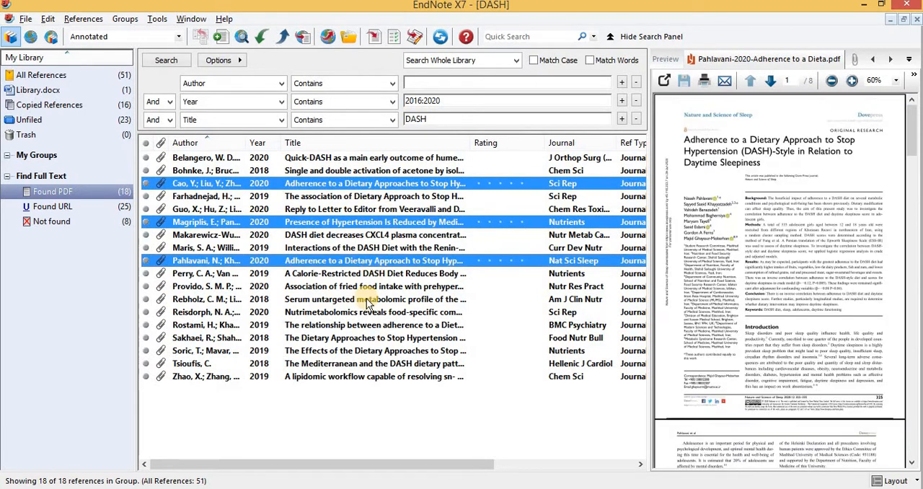
pyautogui.keyDown('ctrl'); pyautogui.click(357, 300); pyautogui.keyUp('ctrl')
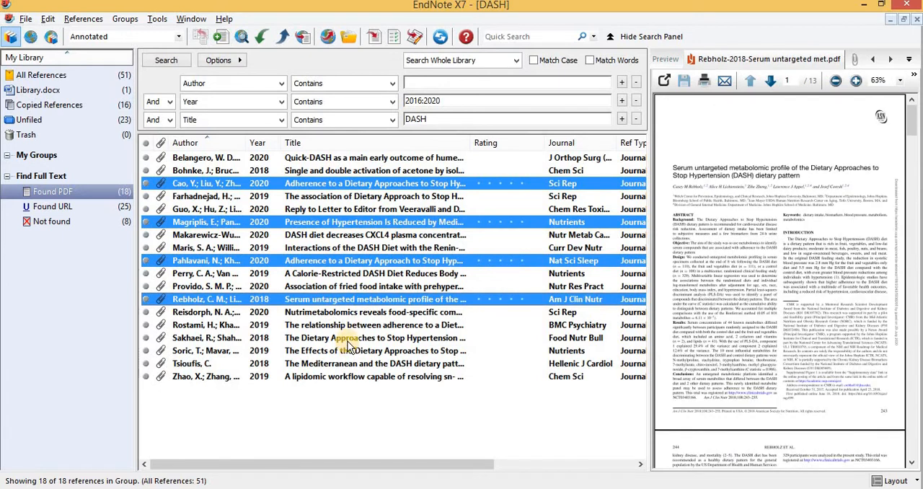
pyautogui.keyDown('ctrl'); pyautogui.click(349, 339); pyautogui.keyUp('ctrl')
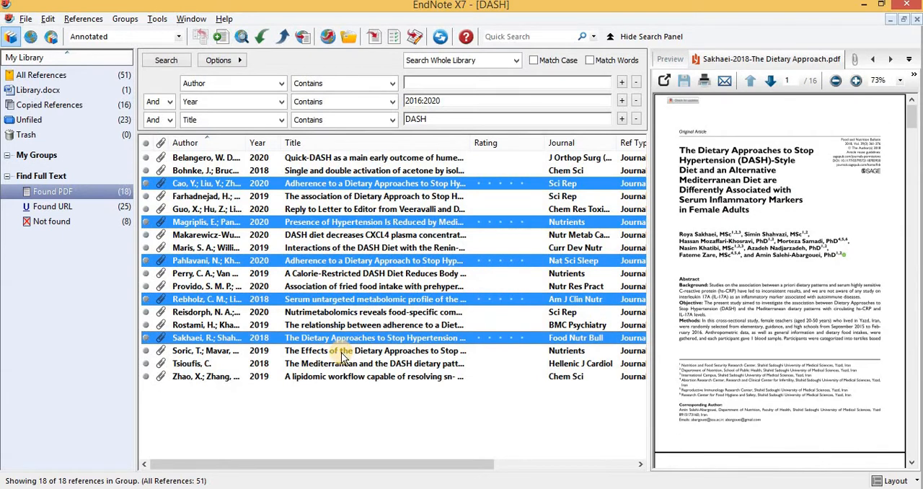
pyautogui.keyDown('ctrl'); pyautogui.click(343, 351); pyautogui.keyUp('ctrl')
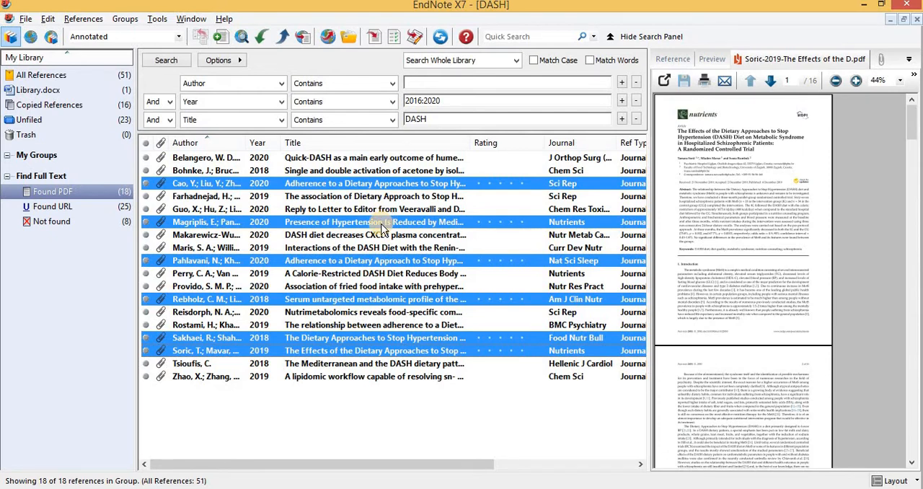
pyautogui.hotkey('alt', '2')
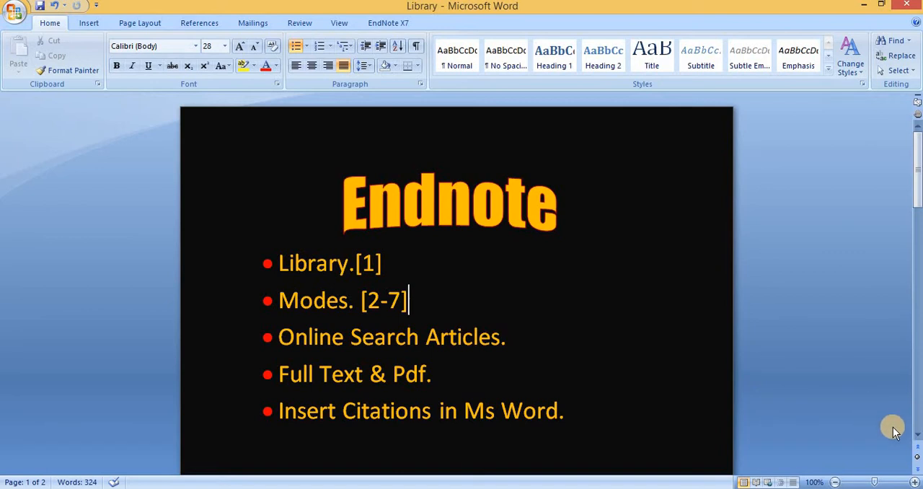
pyautogui.click(917, 435)
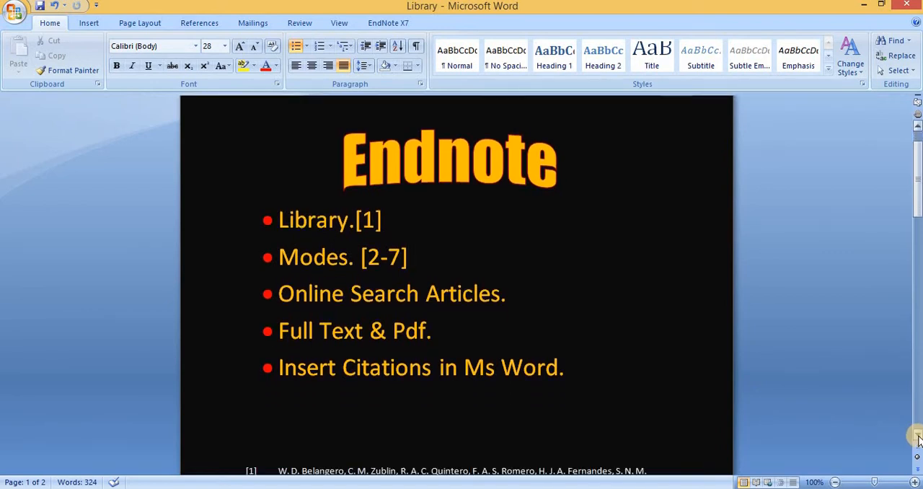